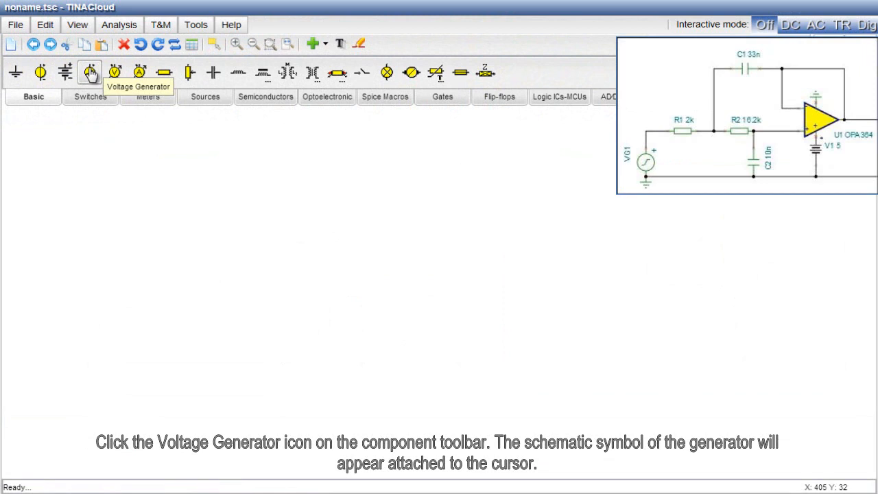
Step: Place a voltage generator on the empty schematic and two horizontal resistors in a row above and to the right of it
left_click(91, 73)
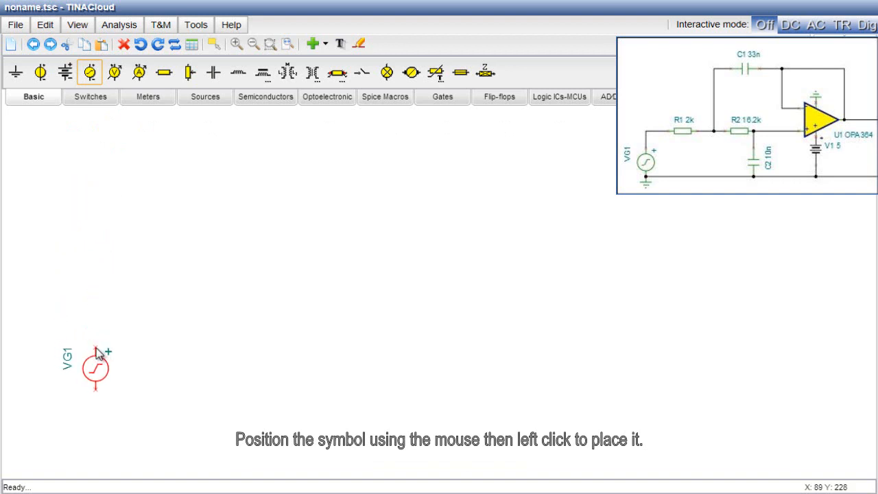
left_click(102, 355)
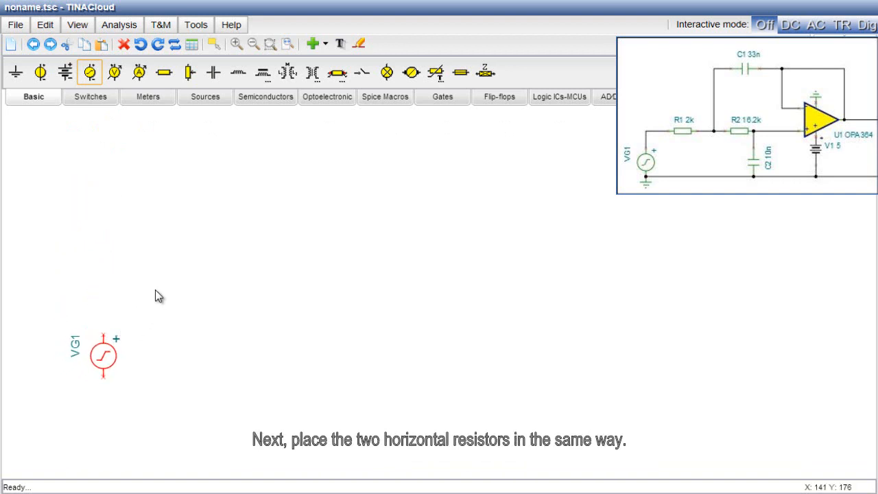
left_click(163, 80)
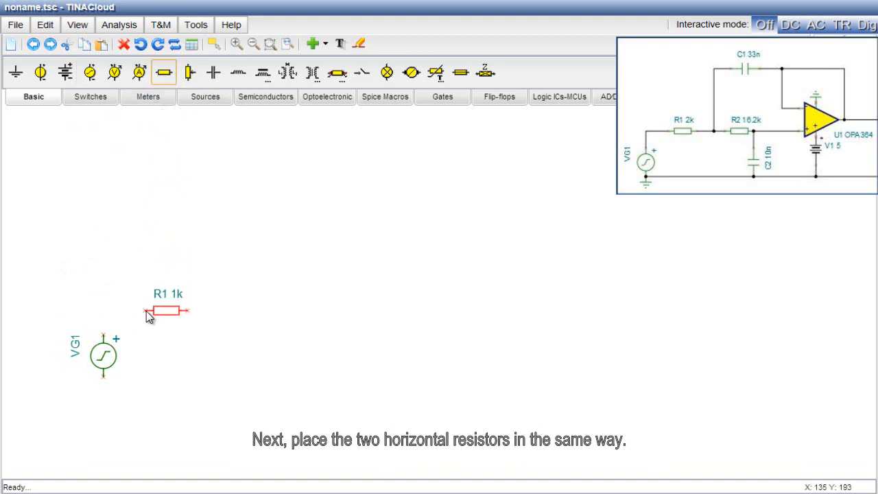
left_click(148, 315)
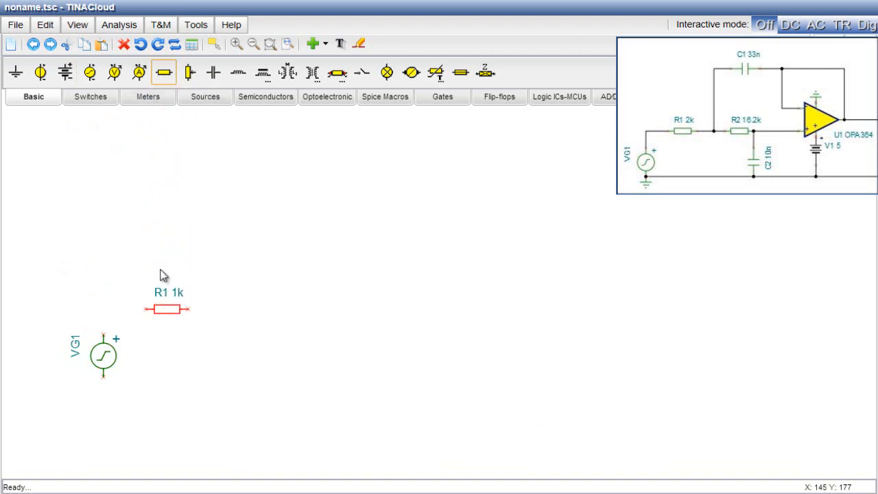
left_click(164, 74)
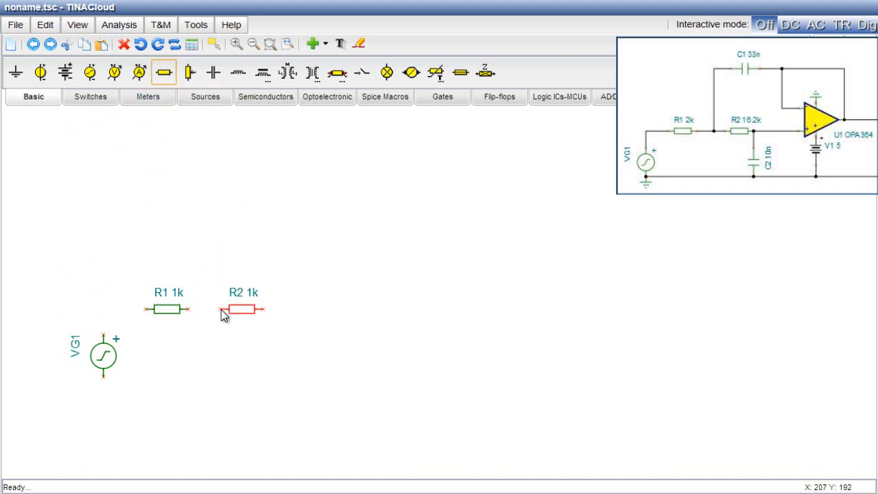
left_click(226, 310)
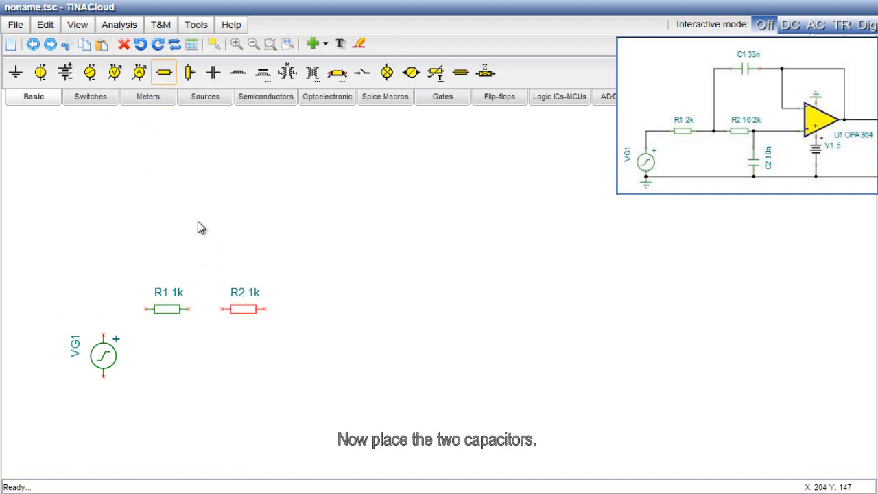
Step: Place a horizontal capacitor above resistor R2 and a second capacitor, rotated 90 degrees to vertical, below R2's right end
left_click(212, 79)
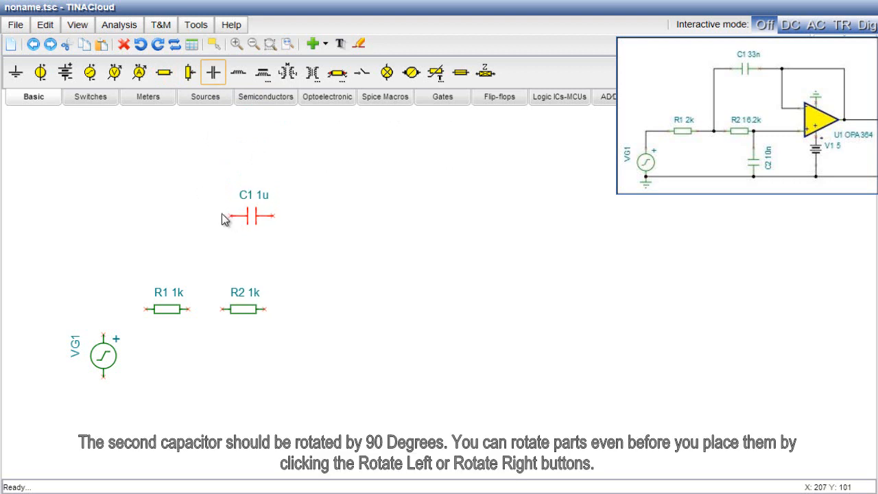
left_click(221, 220)
left_click(213, 77)
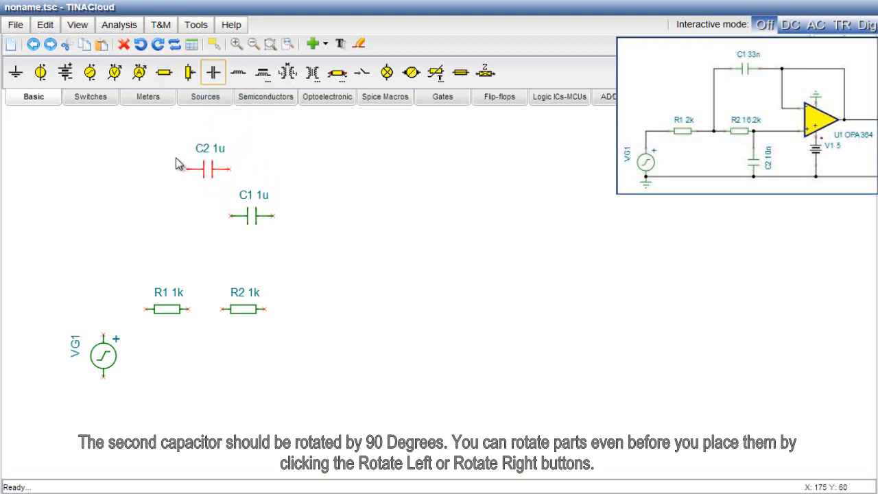
left_click(158, 45)
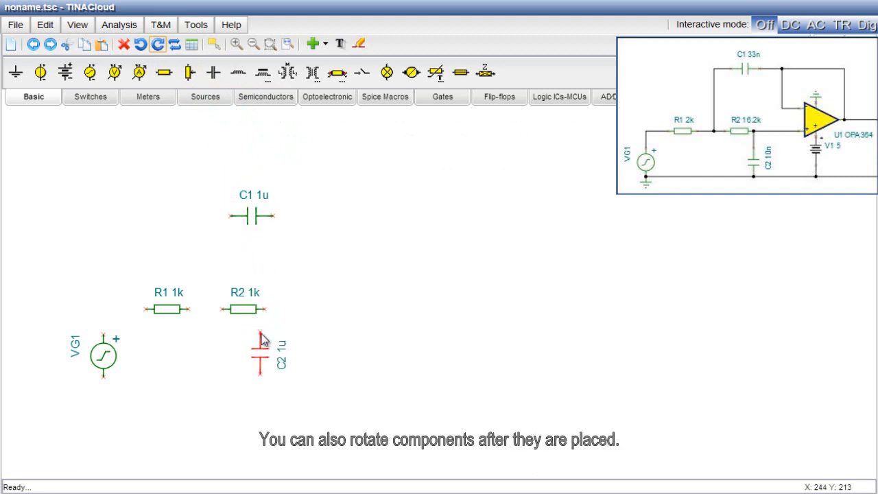
left_click(261, 336)
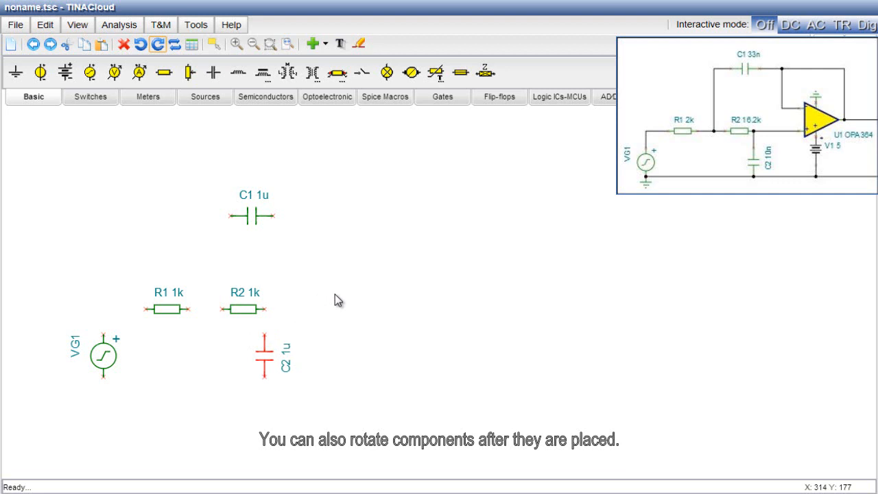
Step: Set the DC level of voltage generator VG1 to 2 V
left_click(107, 364)
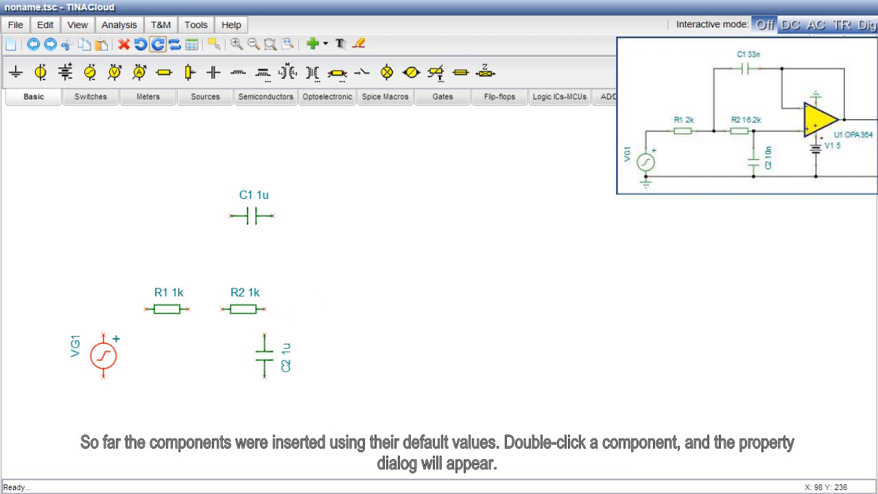
double_click(106, 358)
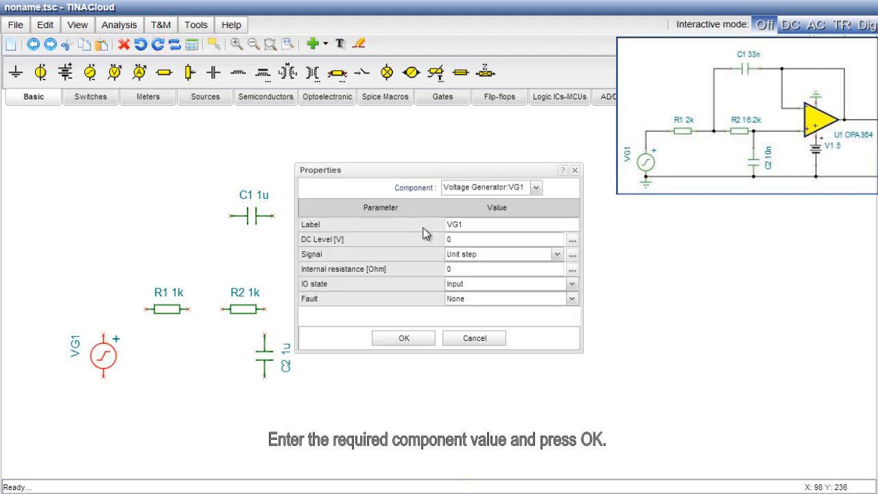
left_click(459, 238)
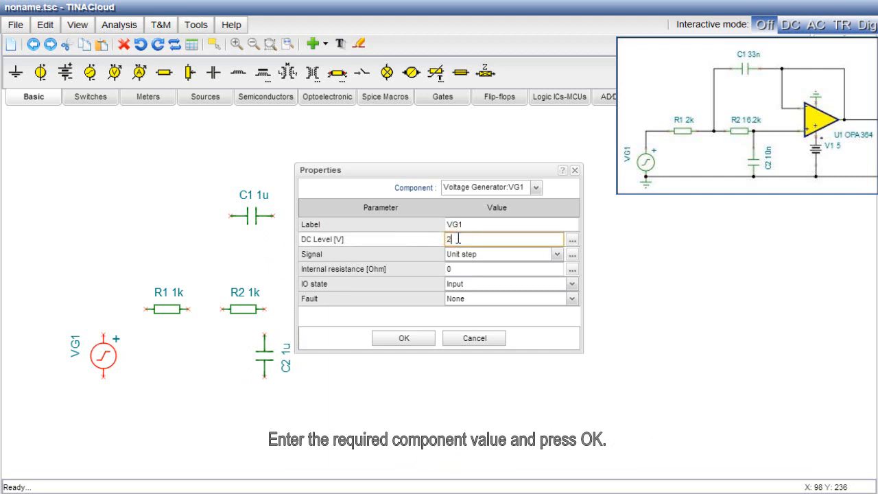
left_click(411, 332)
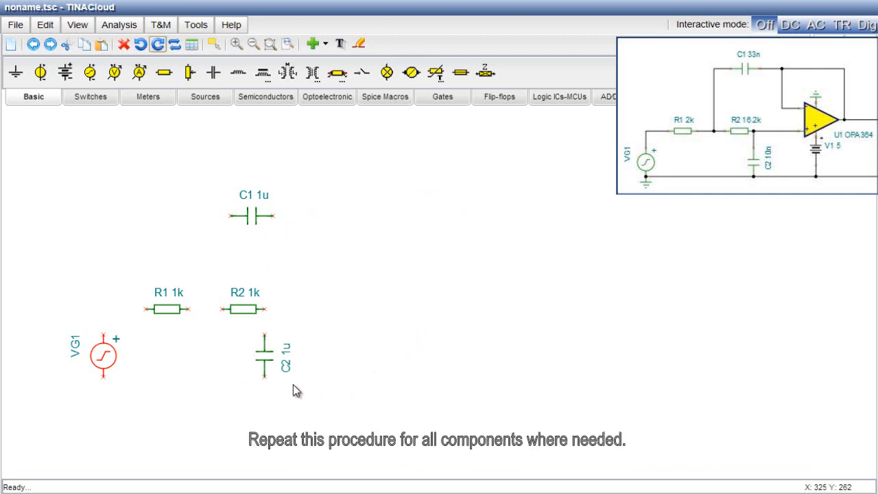
Step: Set the resistance of resistor R1 to 2k ohms
left_click(165, 309)
double_click(165, 310)
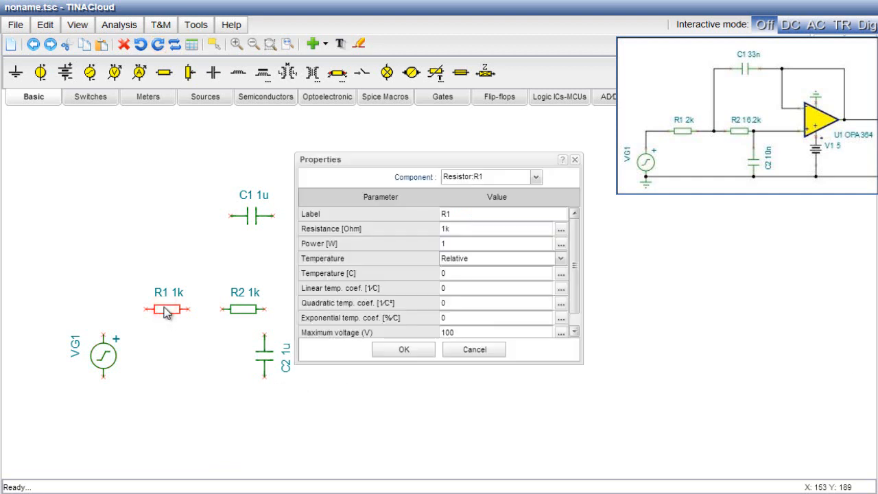
left_click(446, 229)
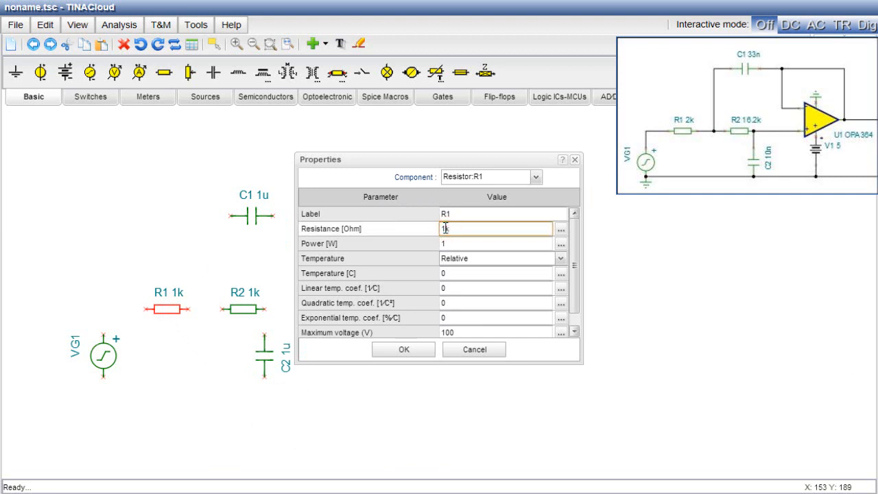
left_click(398, 352)
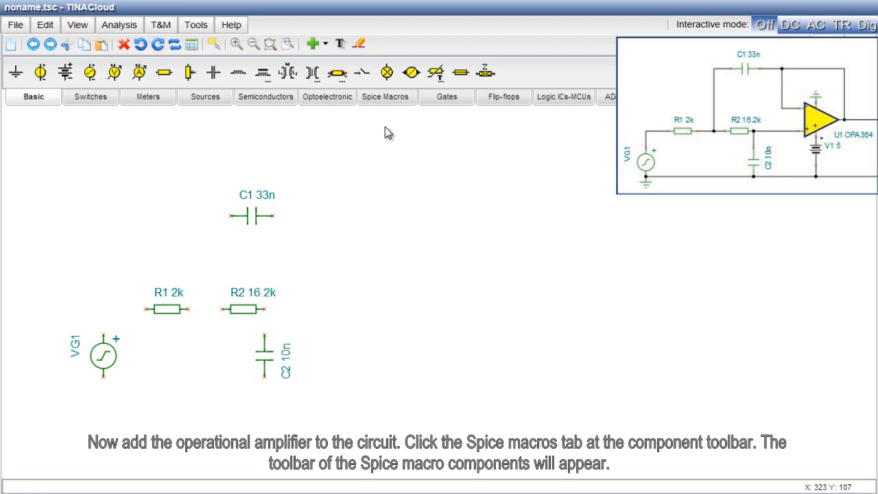
Step: Open the operational amplifier list of the Spice macros and filter it to the manufacturer Texas Instruments
left_click(374, 98)
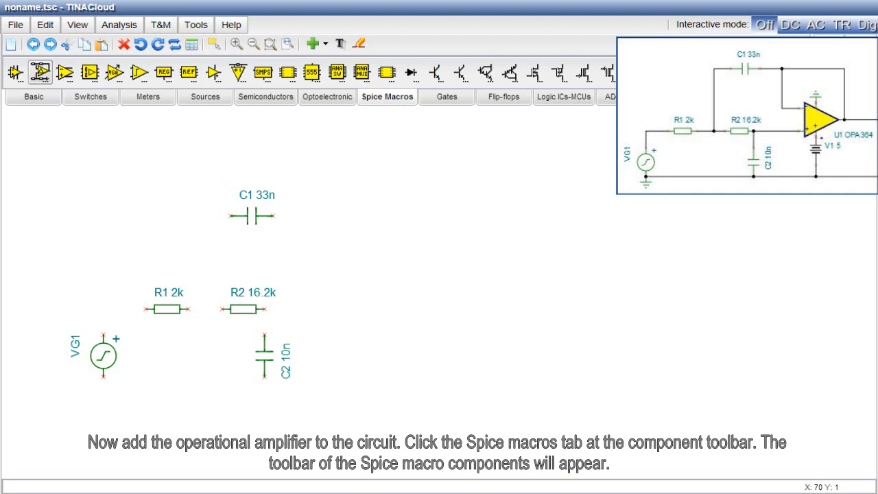
left_click(13, 74)
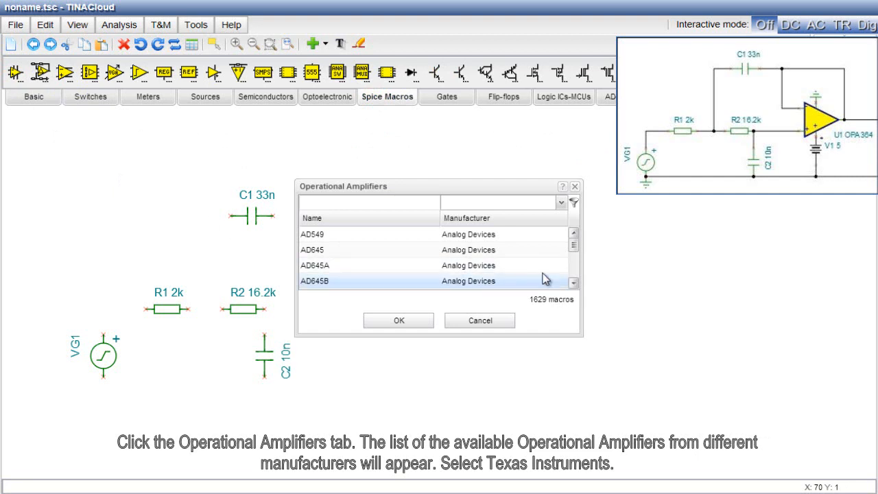
left_click(561, 205)
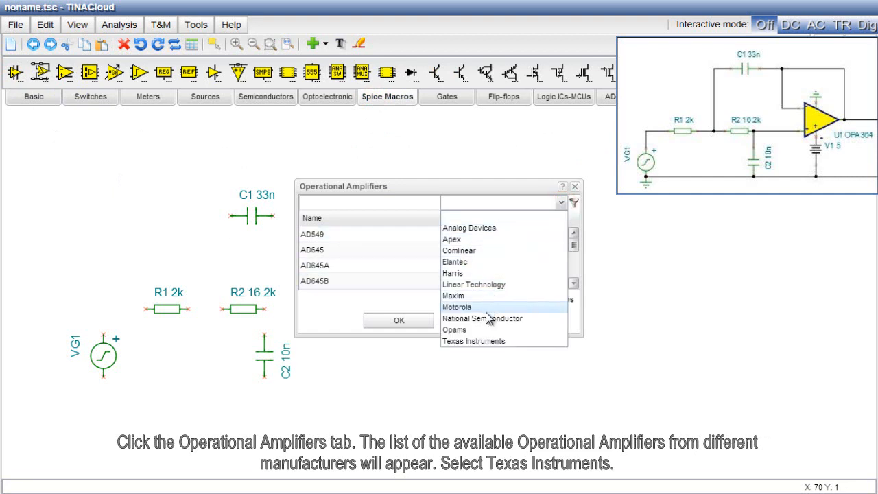
left_click(486, 341)
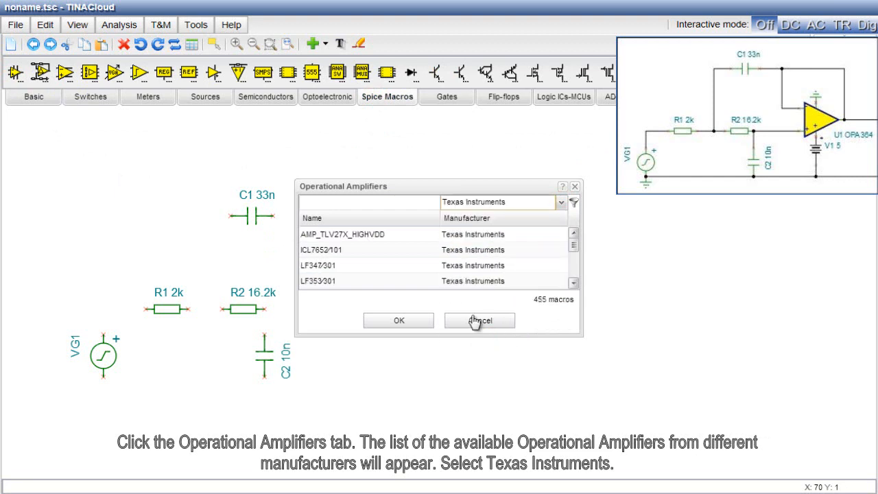
Step: Search the amplifiers for "opa36", choose OPA364 and place it to the right of R2 with its non-inverting input level with R2
left_click(402, 203)
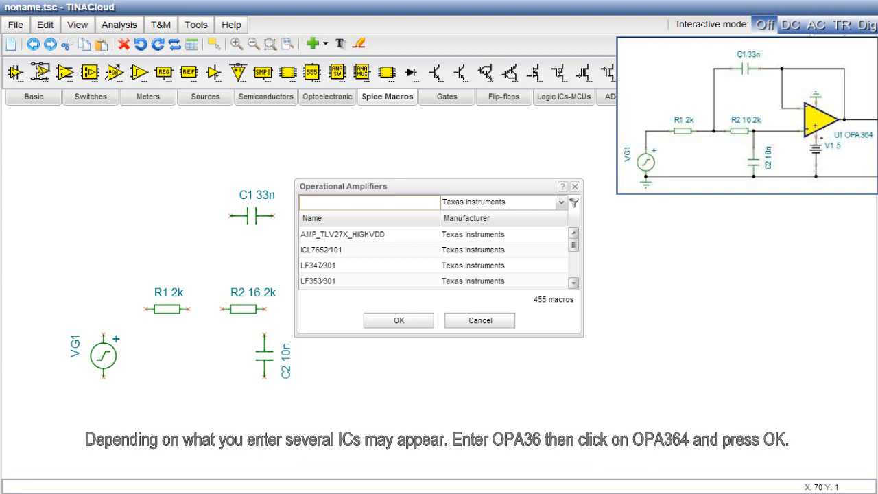
type("op")
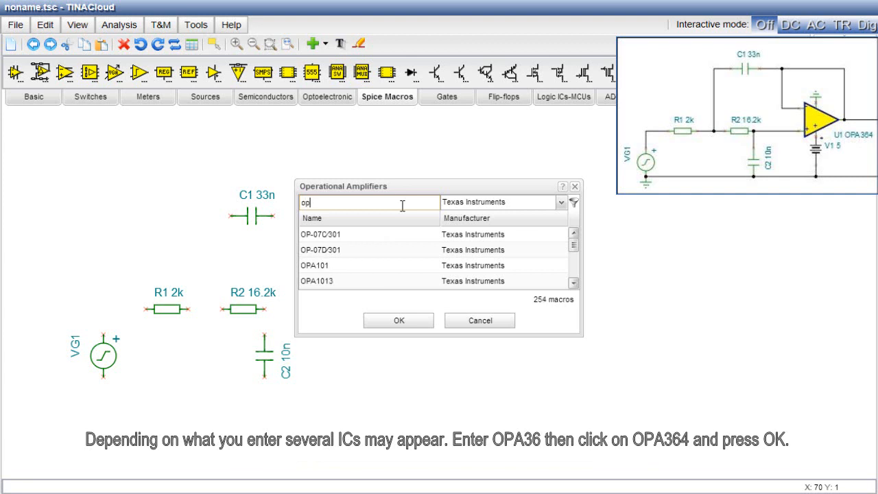
type("a3")
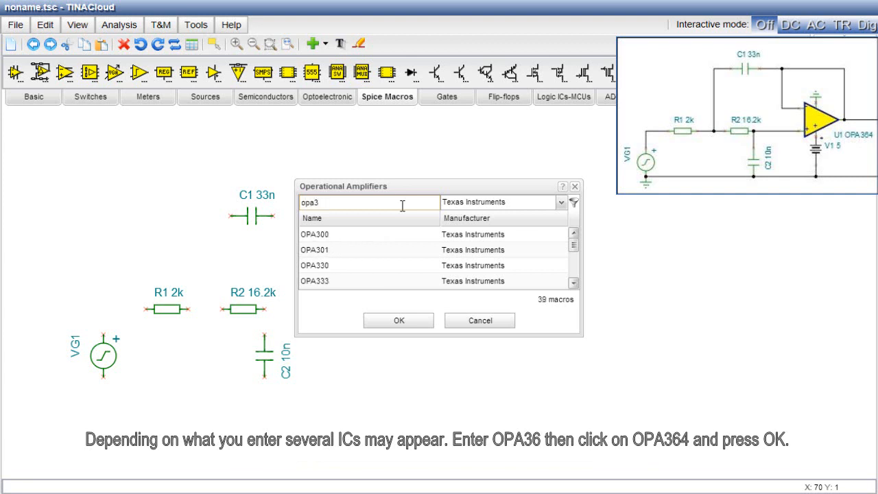
type("6")
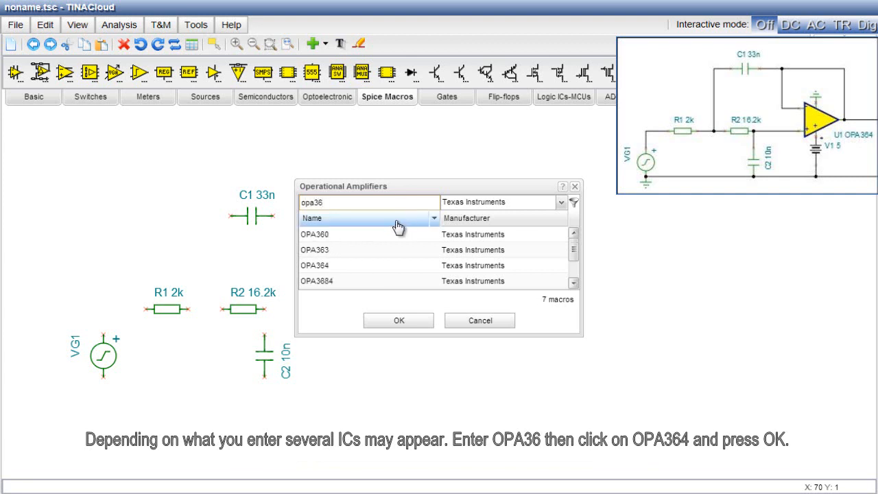
left_click(383, 265)
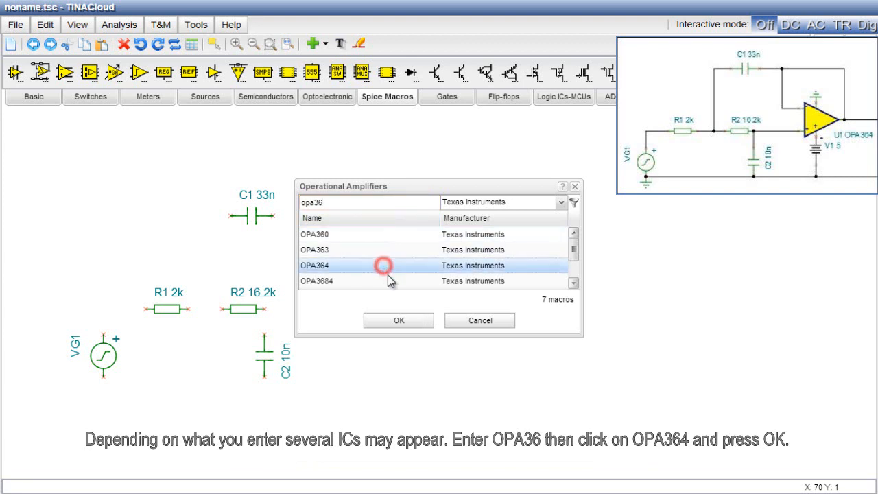
left_click(398, 322)
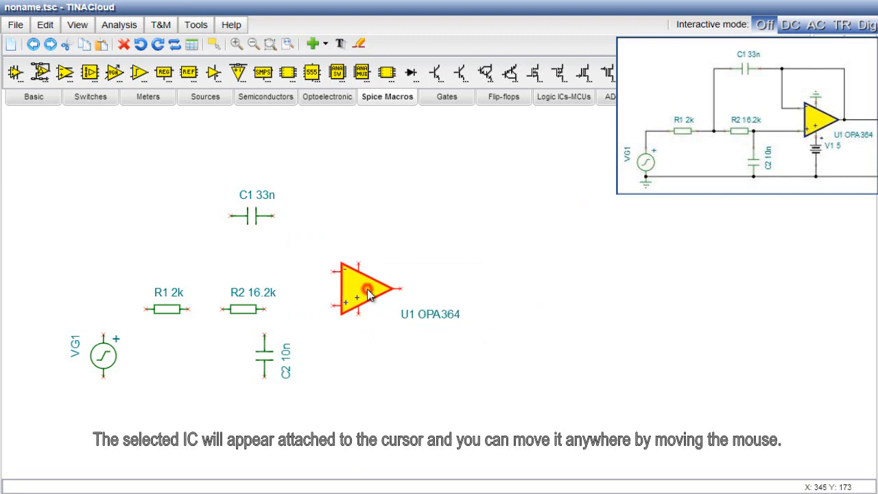
left_click(368, 298)
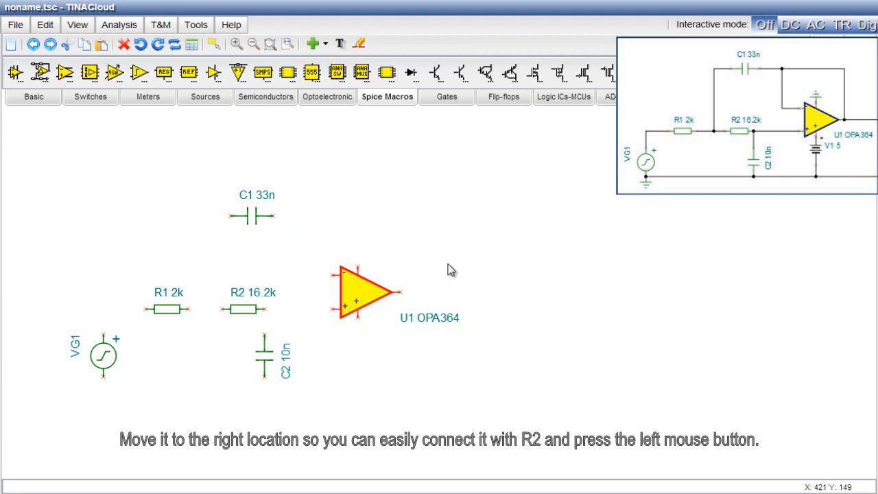
left_click(448, 264)
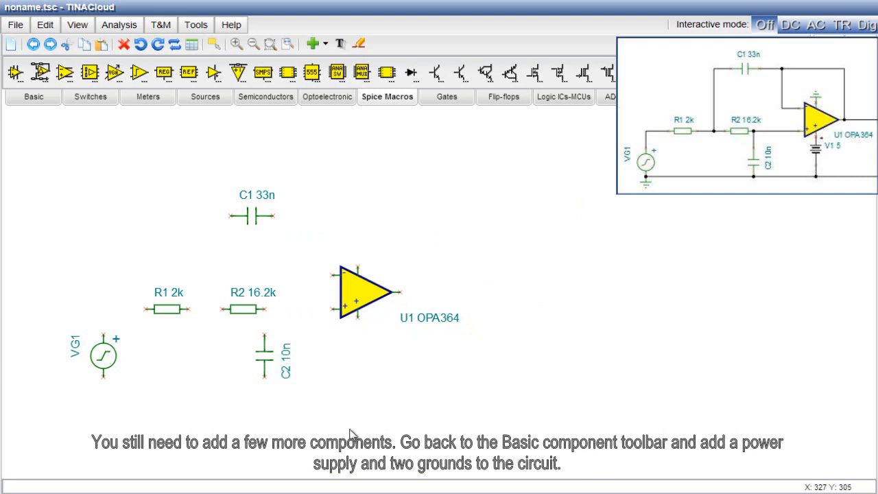
Step: Place a ground from the basic components on the lower terminal of voltage generator VG1
left_click(27, 97)
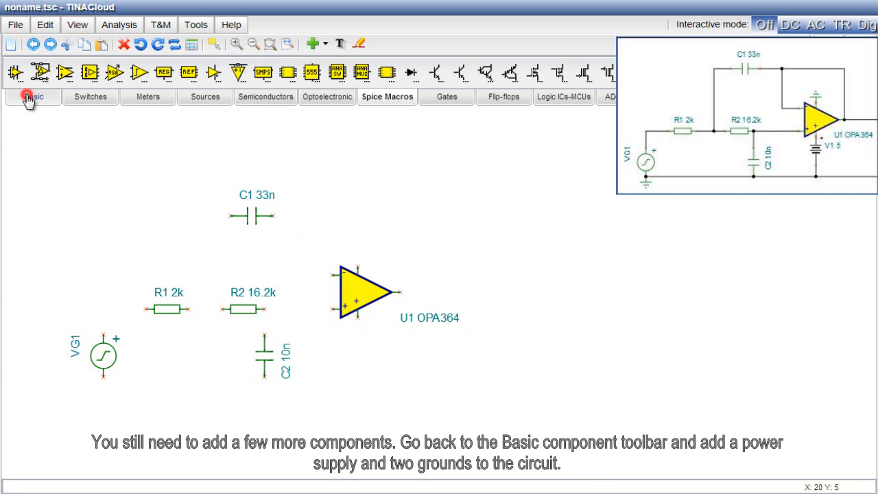
left_click(15, 72)
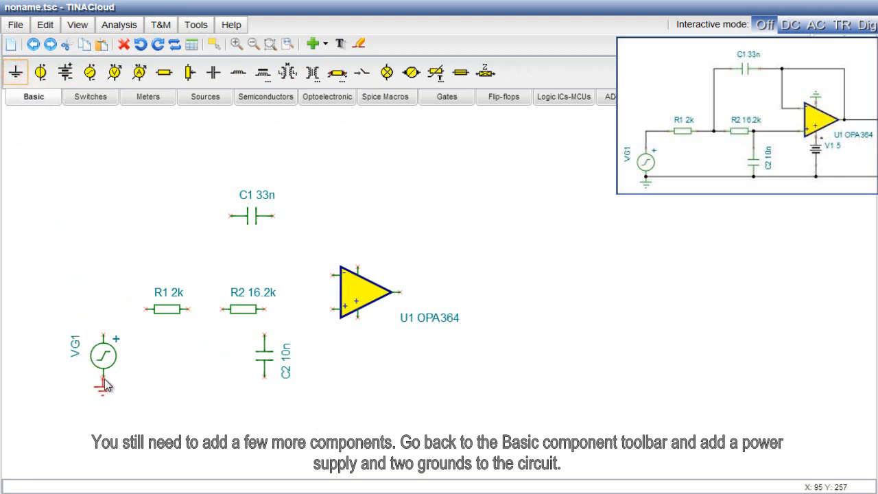
left_click(104, 385)
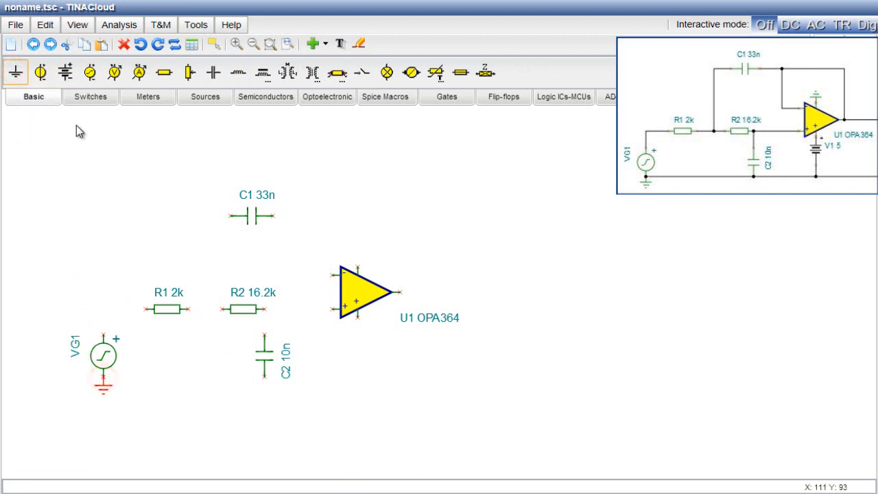
Step: Attach an upside-down ground to the OPA364's upper supply pin and a 5 V battery to its lower supply pin
left_click(15, 79)
left_click(355, 234)
left_click(156, 46)
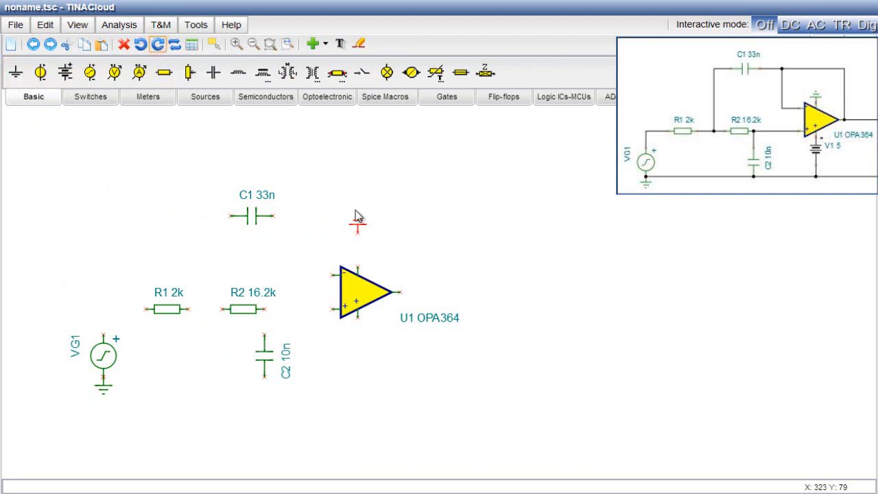
left_click_drag(359, 228, 360, 259)
left_click(65, 73)
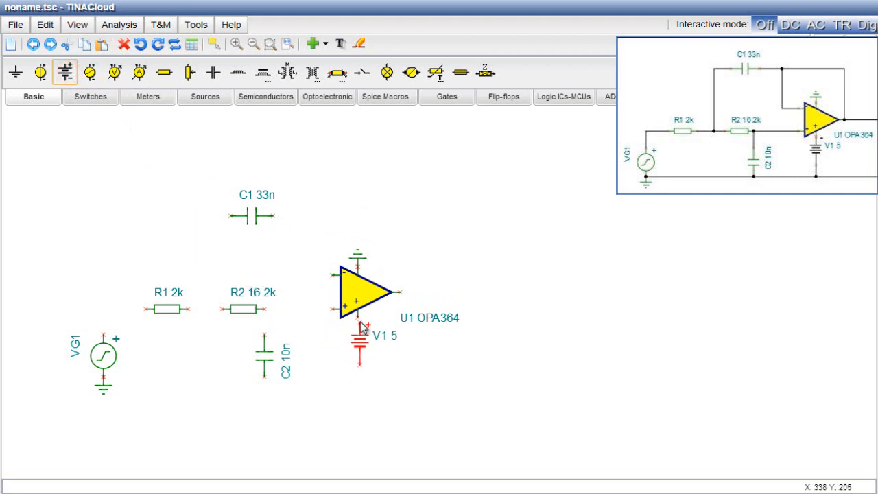
left_click(360, 326)
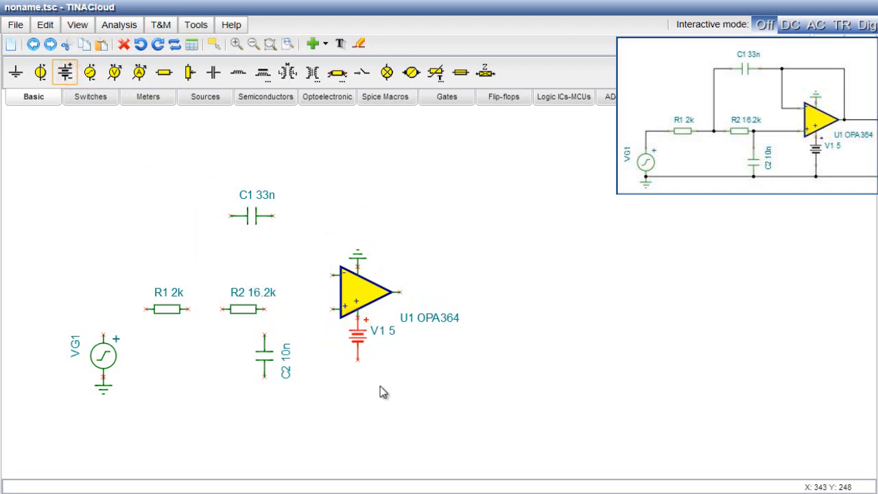
Step: Wire the upper terminal of VG1 through R1 and R2 to the OPA364's non-inverting input
left_click(384, 390)
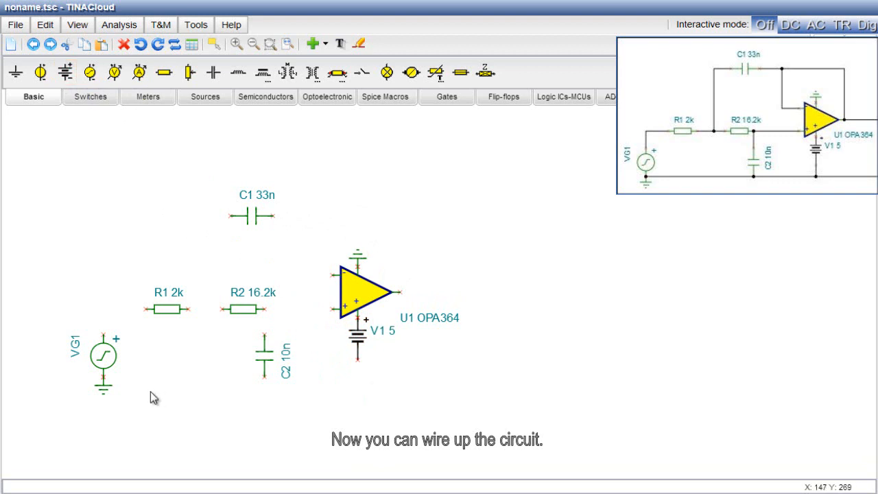
left_click_drag(103, 334, 331, 309)
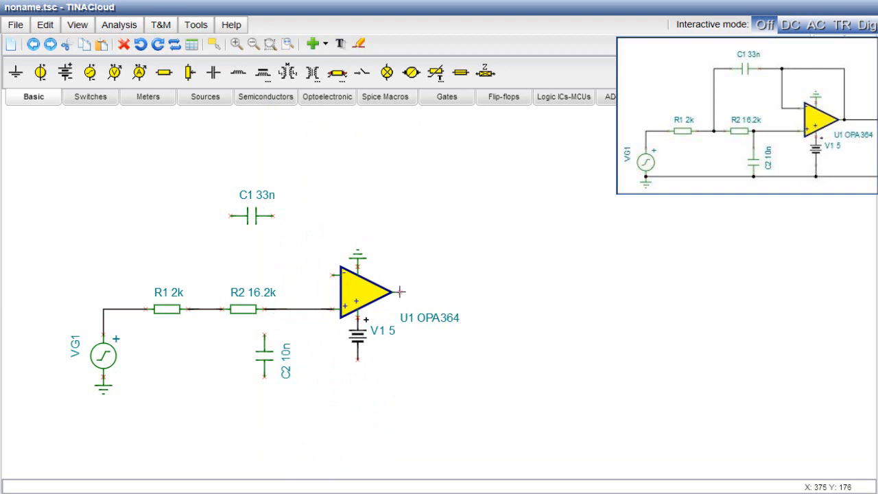
Step: Wire the OPA364's output through C1 to the node between R1 and R2, and VG1's grounded terminal past C2 to the lower terminal of V1
left_click_drag(399, 291, 208, 215)
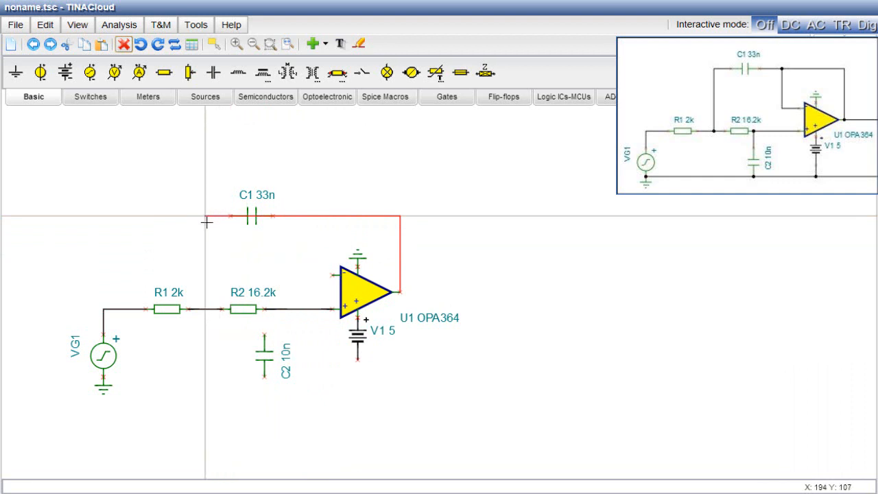
left_click(205, 309)
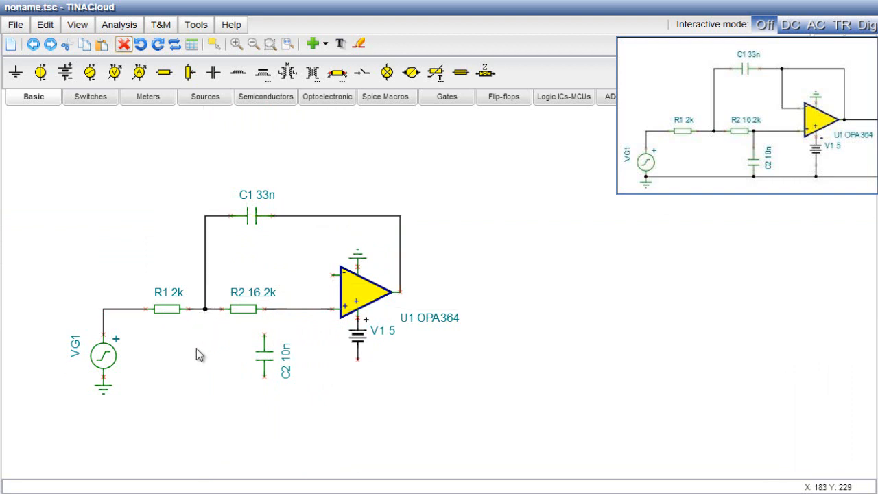
left_click(103, 377)
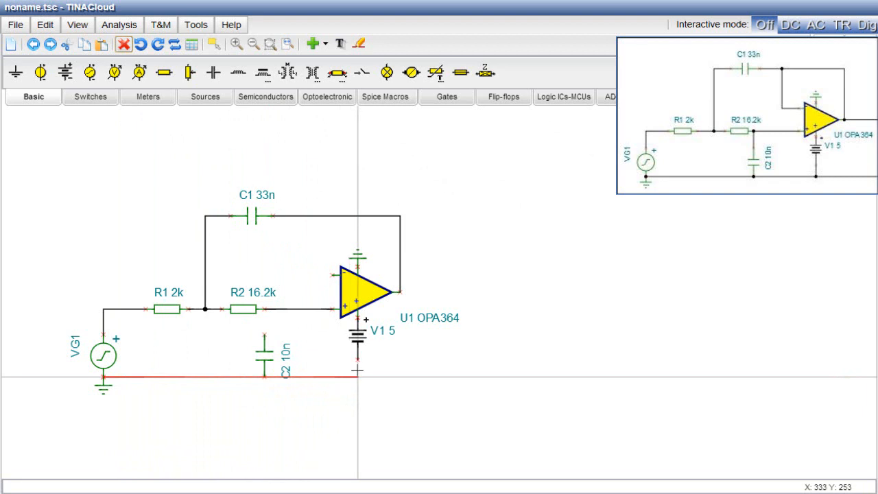
left_click(358, 360)
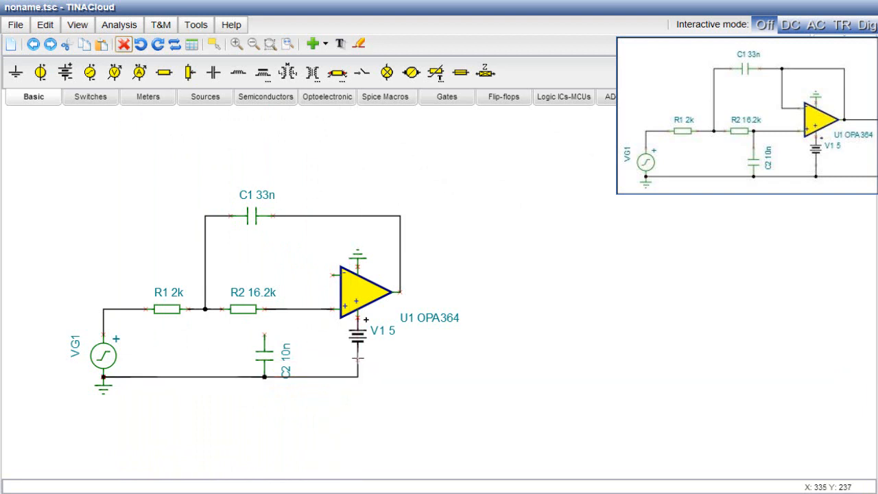
Step: Connect the OPA364's inverting input to the wire between C1 and the output, and C2's upper terminal to the wire after R2
left_click(330, 275)
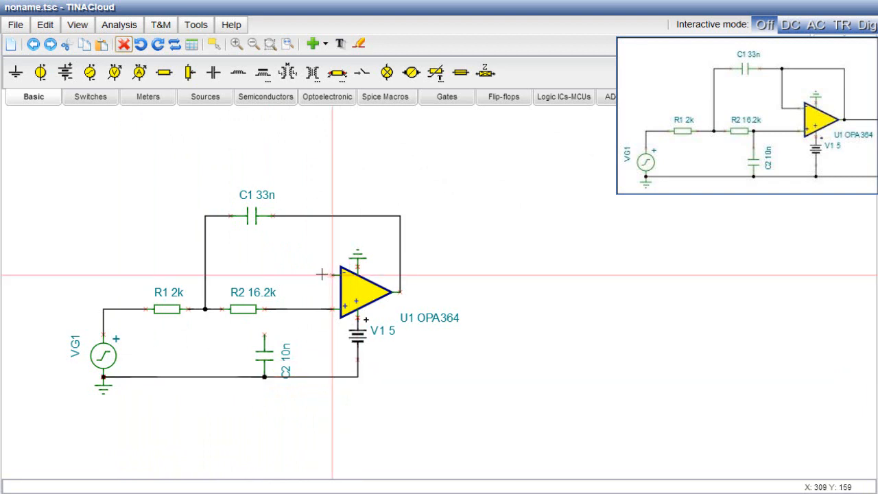
left_click(307, 216)
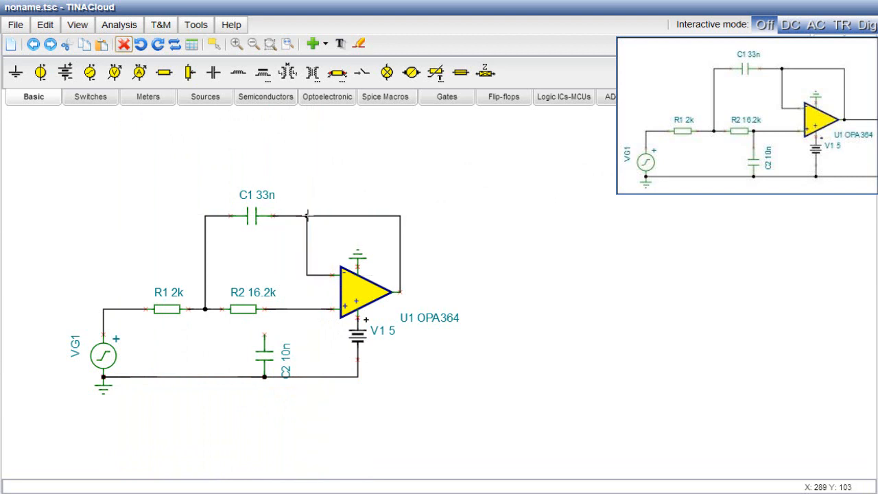
left_click(265, 335)
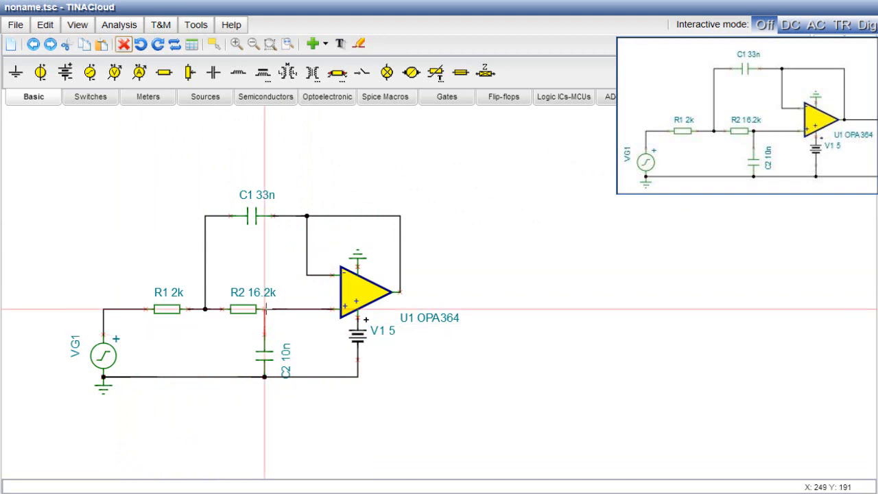
left_click(264, 309)
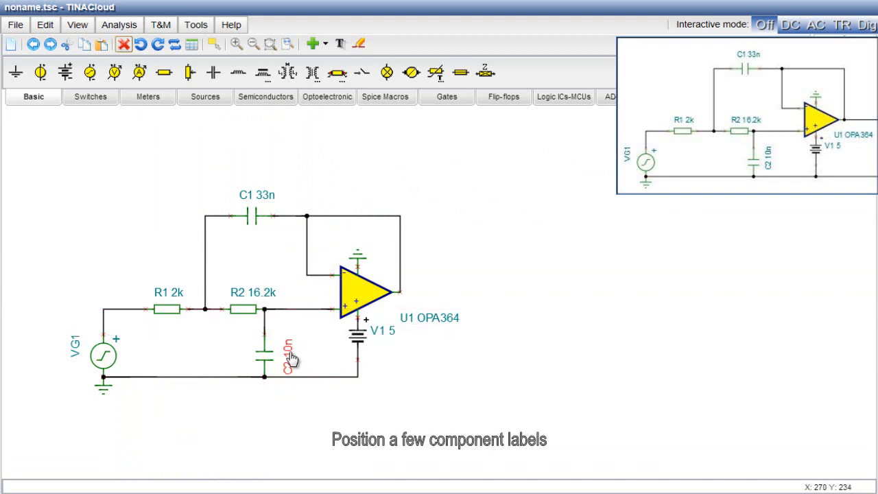
Step: Move the C2 and U1 labels closer to their components and shift R1 slightly along its wire towards VG1
left_click_drag(292, 358, 289, 350)
left_click_drag(432, 326, 419, 320)
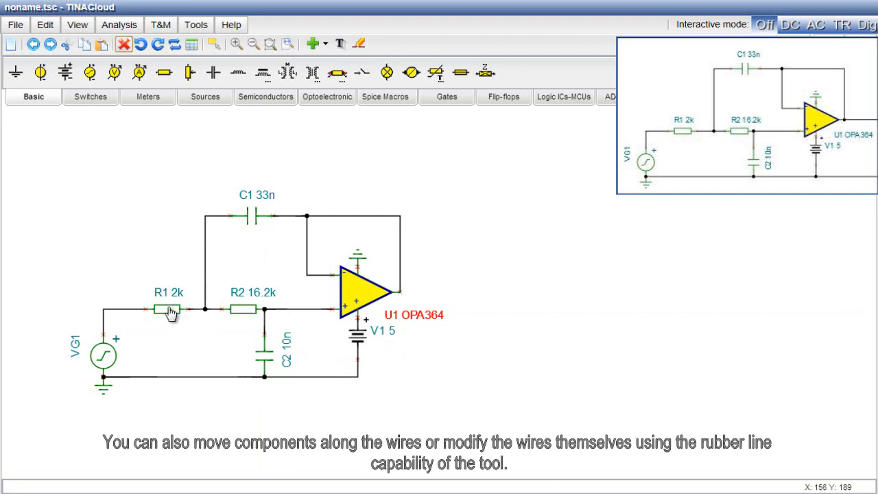
left_click_drag(175, 313, 161, 312)
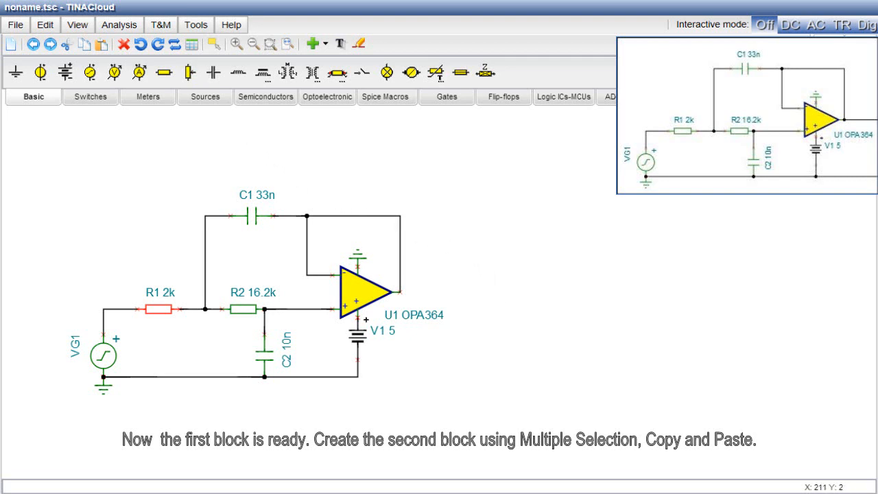
Step: Copy the whole block except VG1, its ground and its wire to R1, and paste it to the right, level with the original
left_click(213, 46)
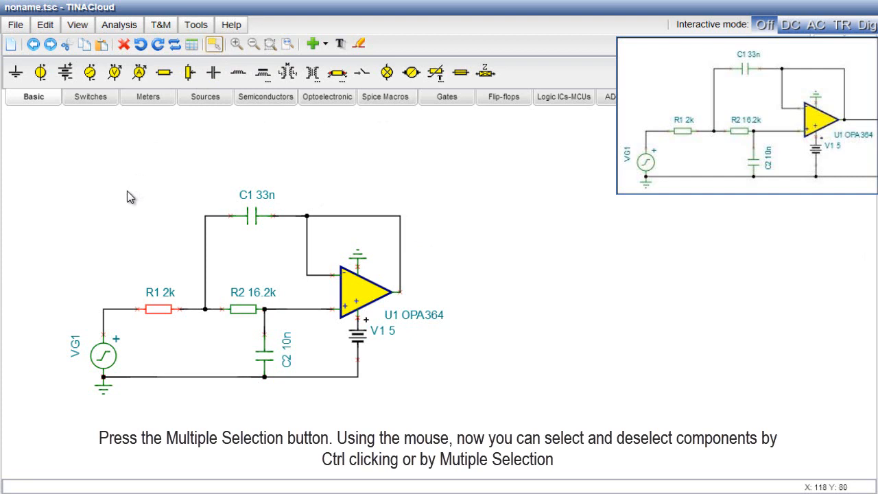
left_click_drag(127, 191, 461, 414)
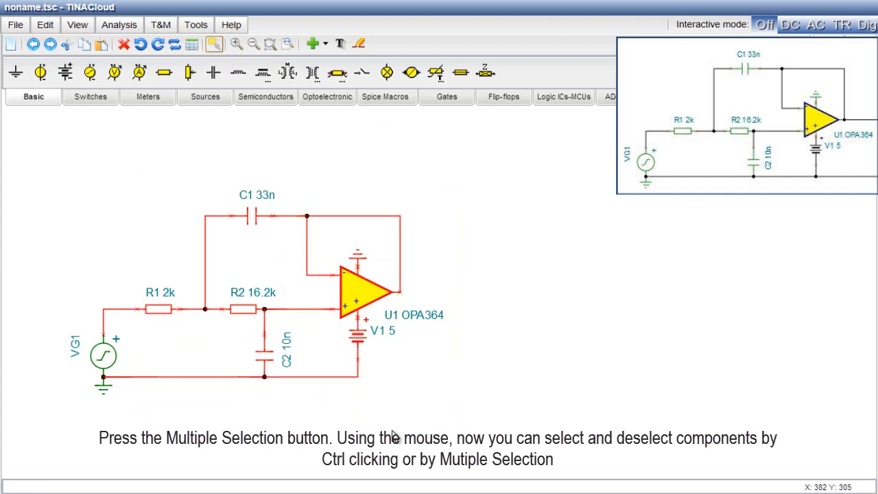
left_click(123, 316, "shift")
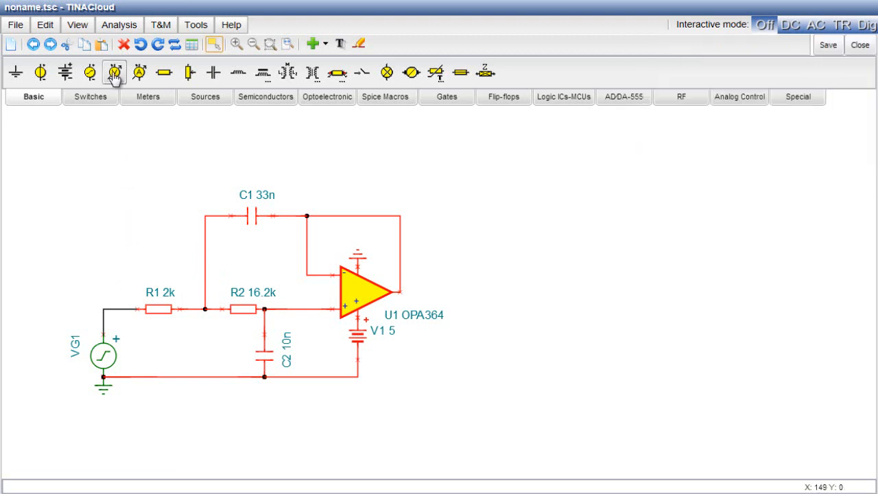
left_click(85, 47)
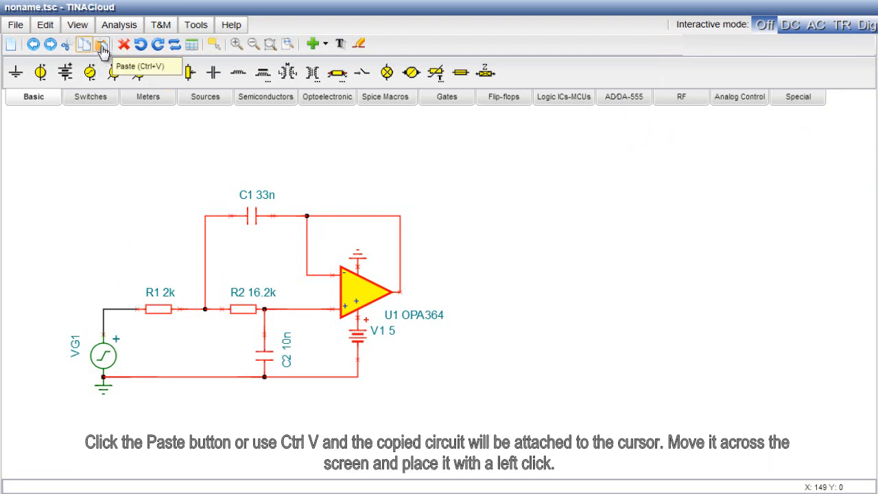
left_click(101, 44)
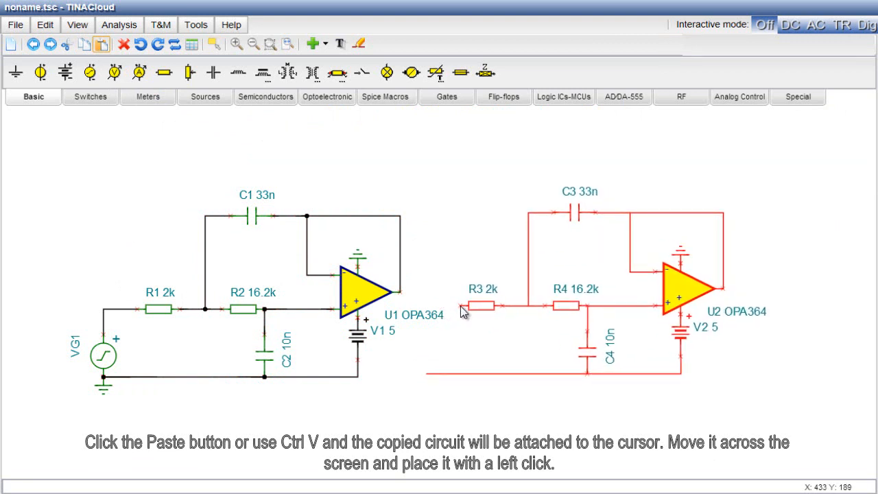
left_click(464, 314)
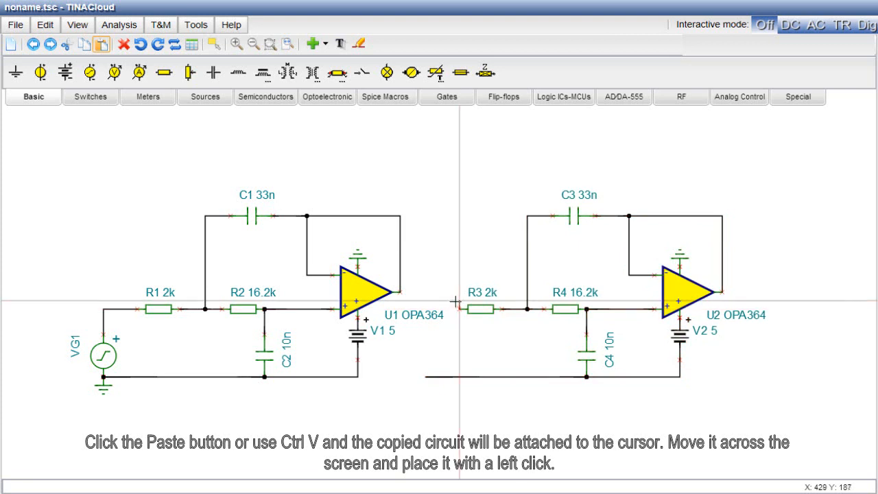
Step: Wire R3's input to U1's output and join the second block's ground line to the first block's ground line below V1
left_click(459, 309)
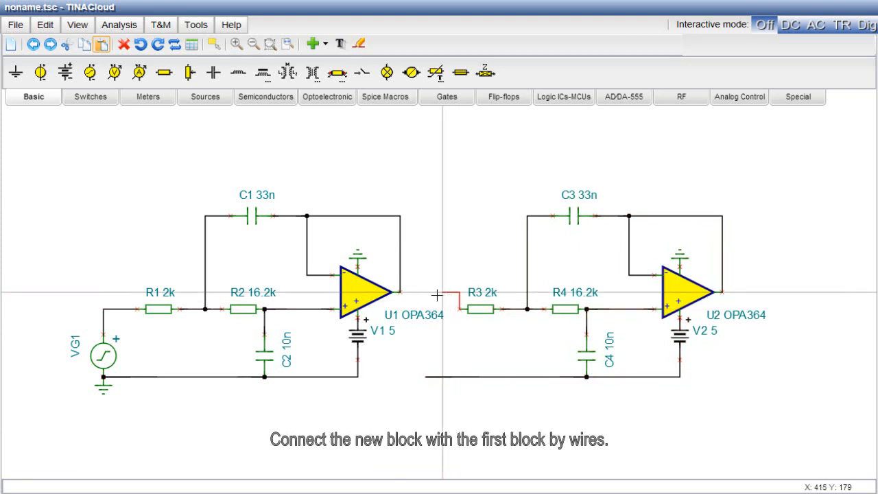
left_click(401, 292)
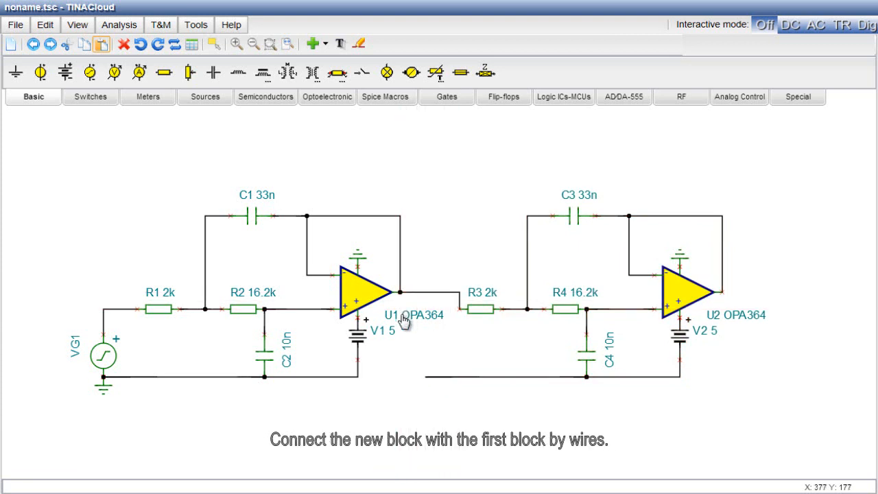
left_click(426, 377)
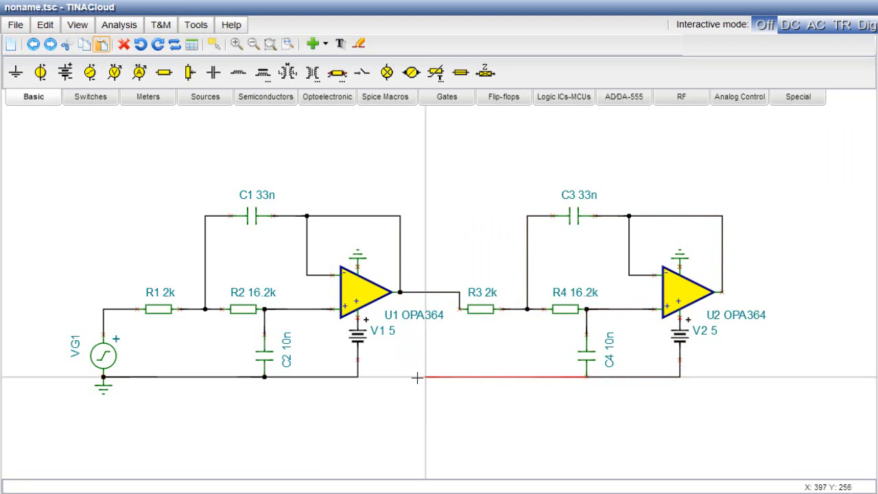
left_click(357, 376)
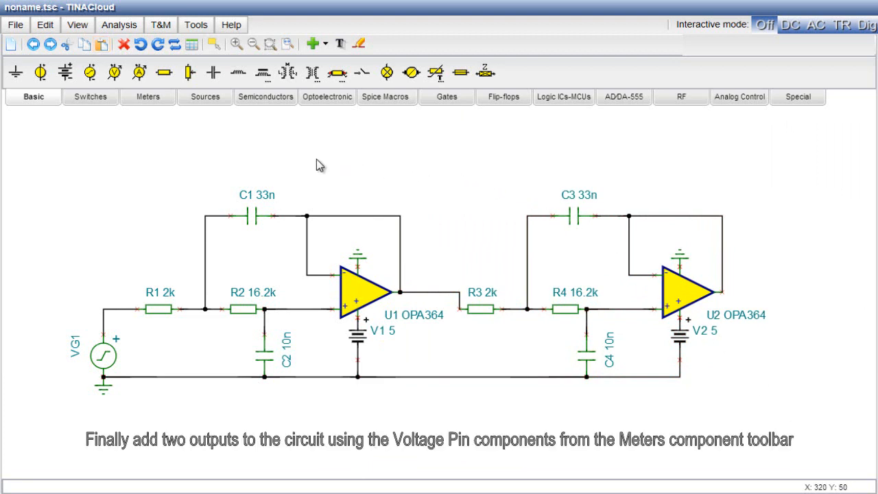
Step: Place Voltage Pin meters at the upper corners of the U1 and U2 output feedback wires
left_click(157, 102)
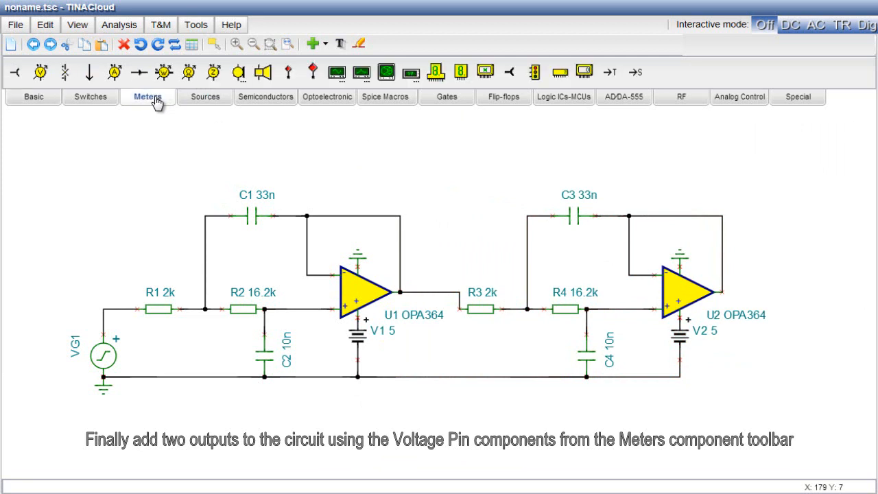
left_click(17, 74)
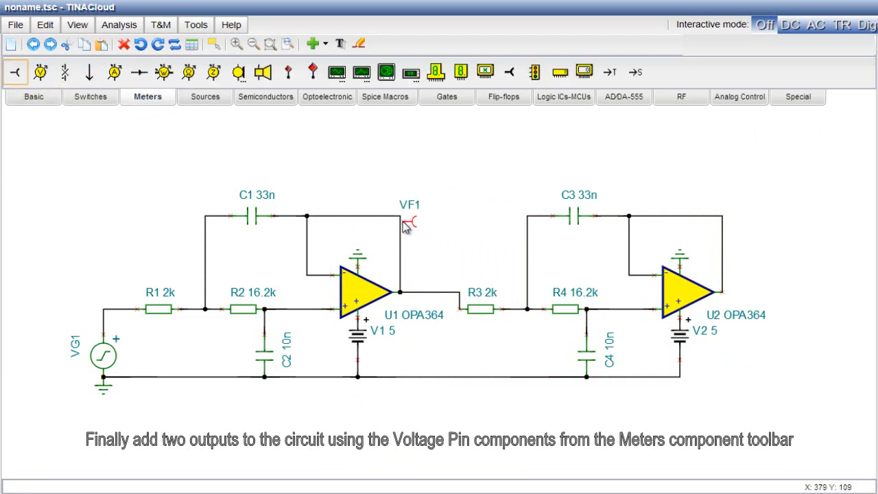
left_click(401, 219)
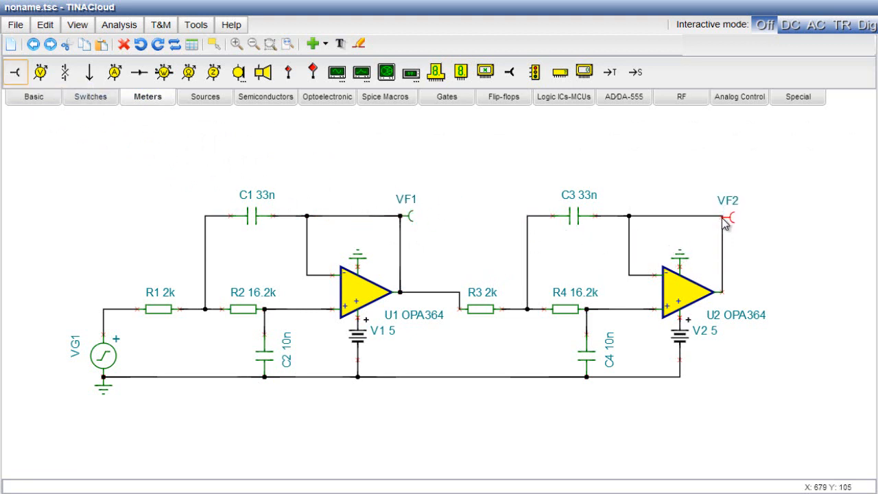
left_click(723, 220)
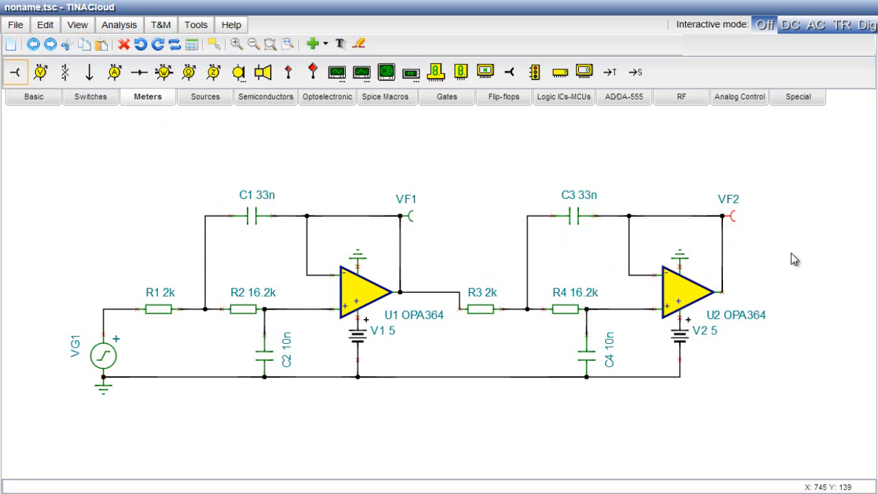
Step: Save the circuit in My Circuits as "Filter circuit.tsc"
left_click(15, 25)
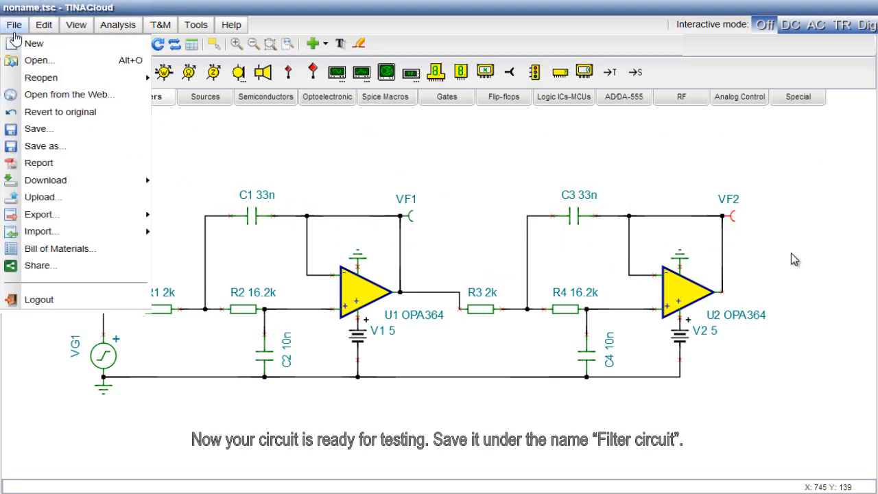
left_click(44, 146)
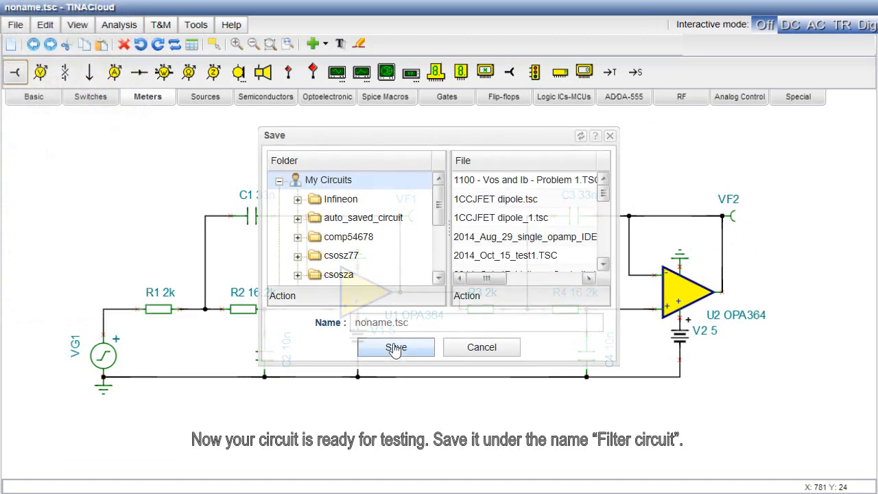
left_click_drag(393, 322, 354, 323)
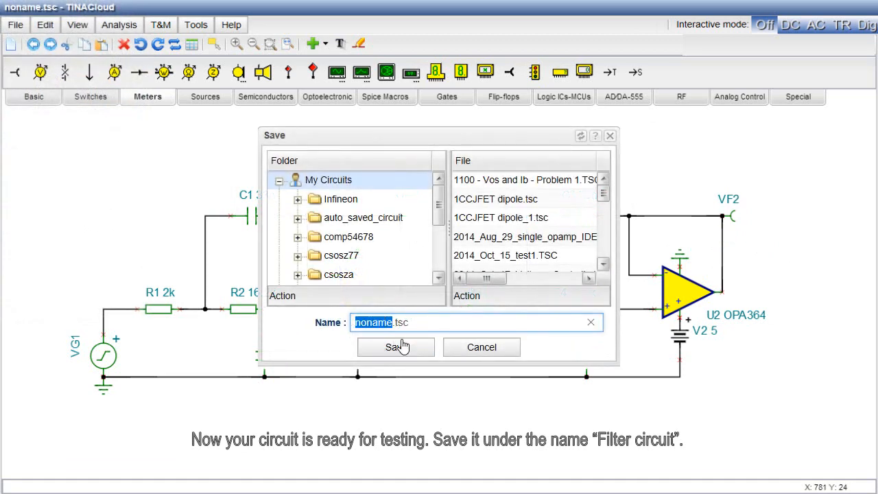
type("Filter circui")
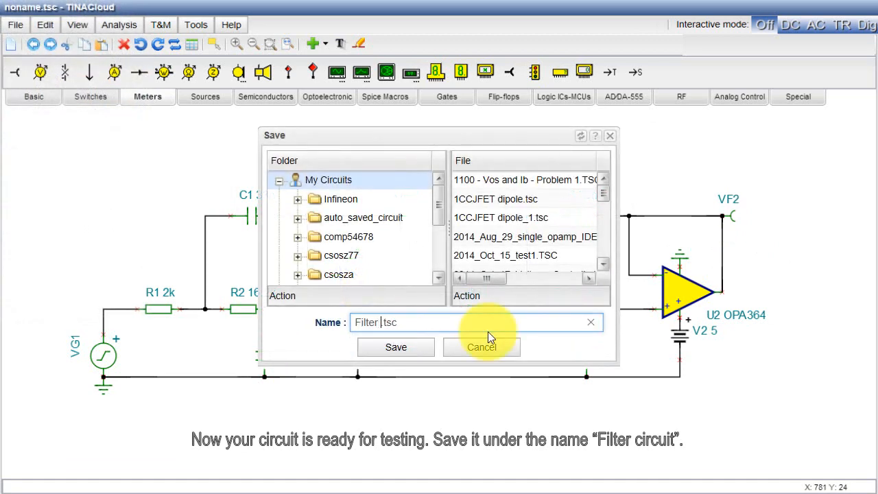
type("t")
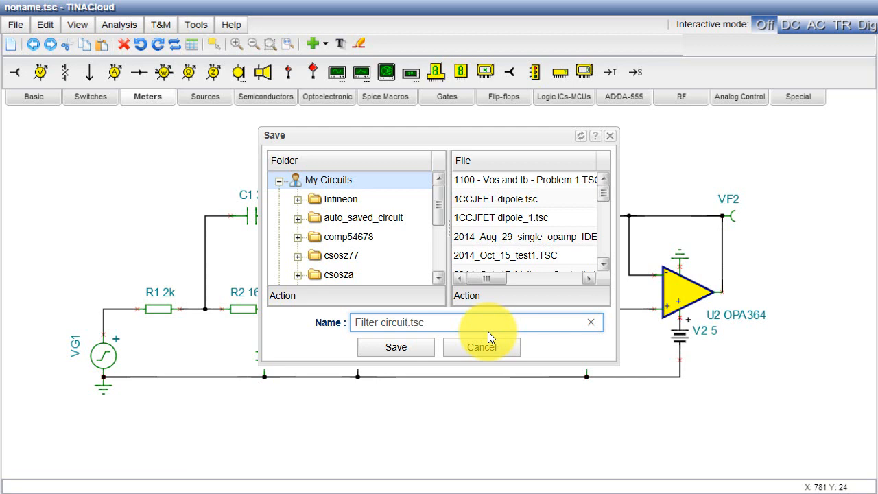
left_click(396, 348)
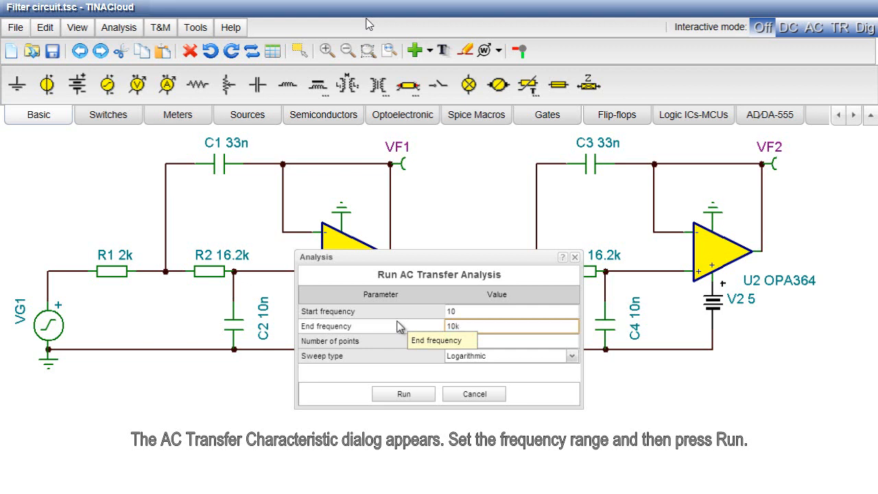
Step: Run the AC transfer analysis from 10 to 10k and go through its Phase, Nyquist, Group delay and Bode diagrams
left_click(401, 394)
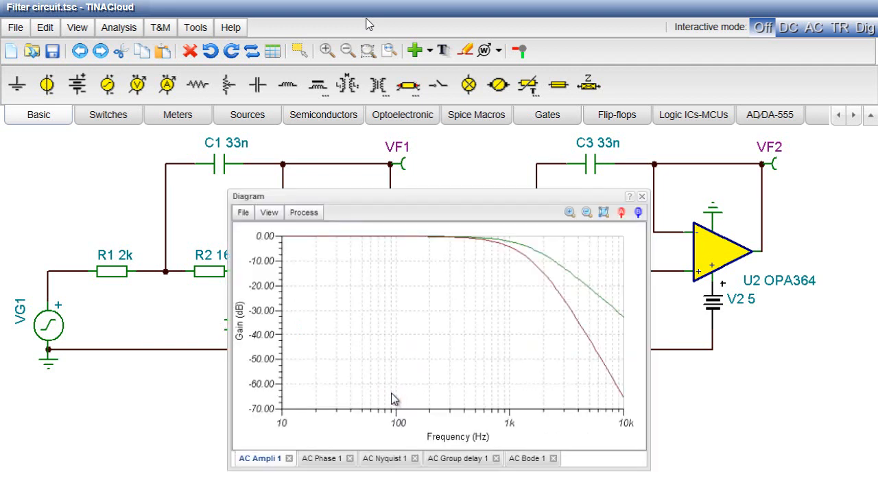
left_click(323, 460)
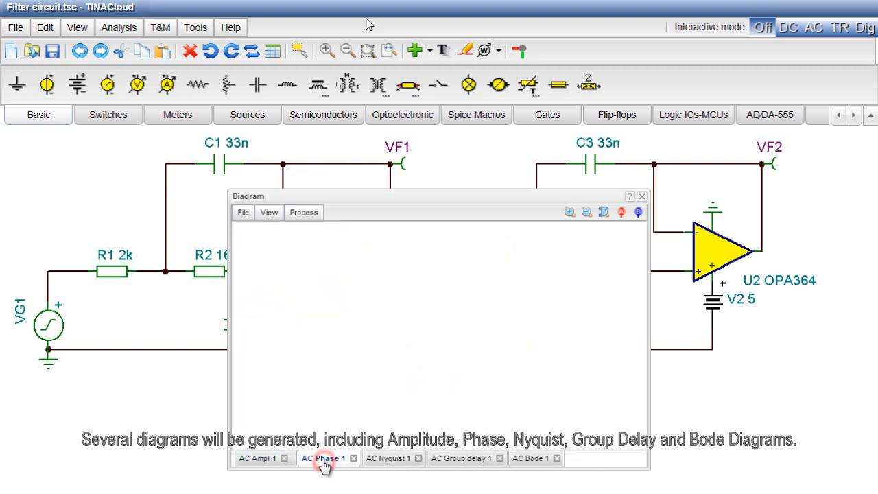
left_click(384, 460)
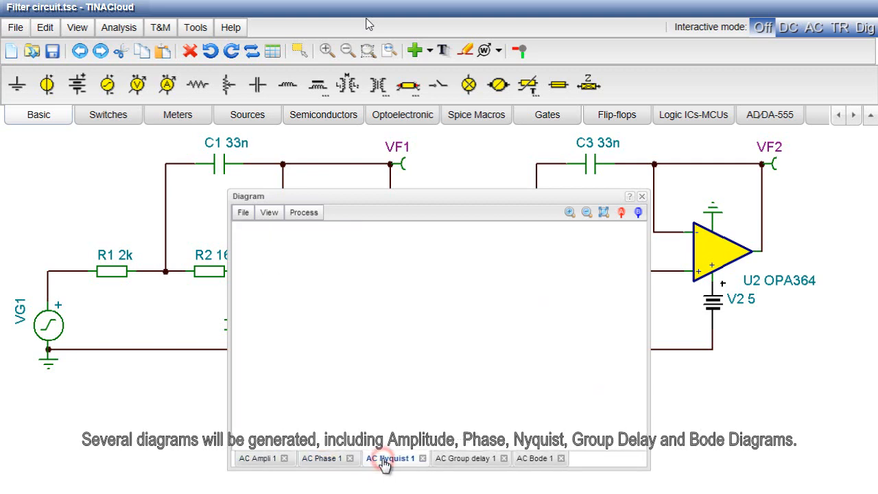
left_click(457, 459)
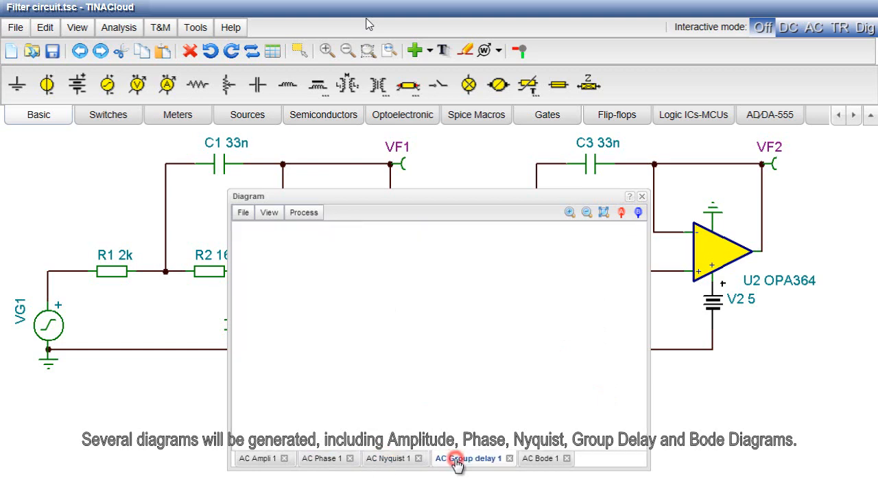
left_click(535, 460)
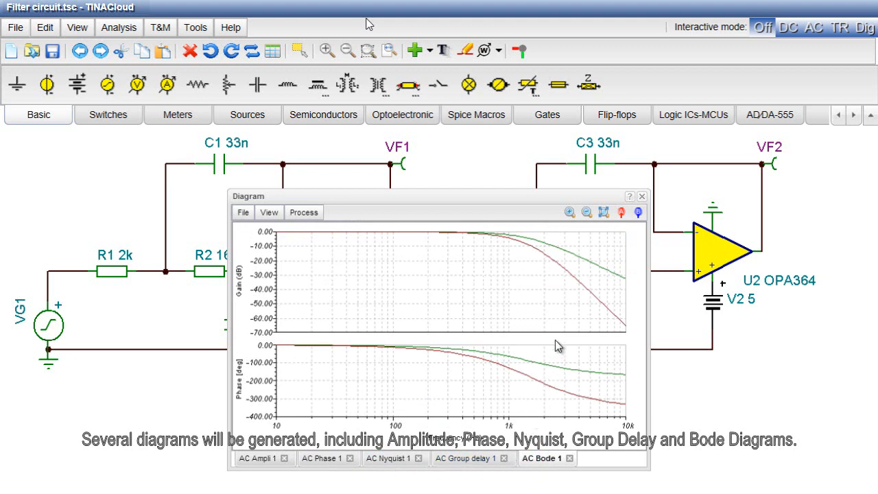
Step: Show cursors A and B on the Bode diagram, move A to about 845 Hz and B to about 4.22 kHz, and close the diagram window
left_click(620, 212)
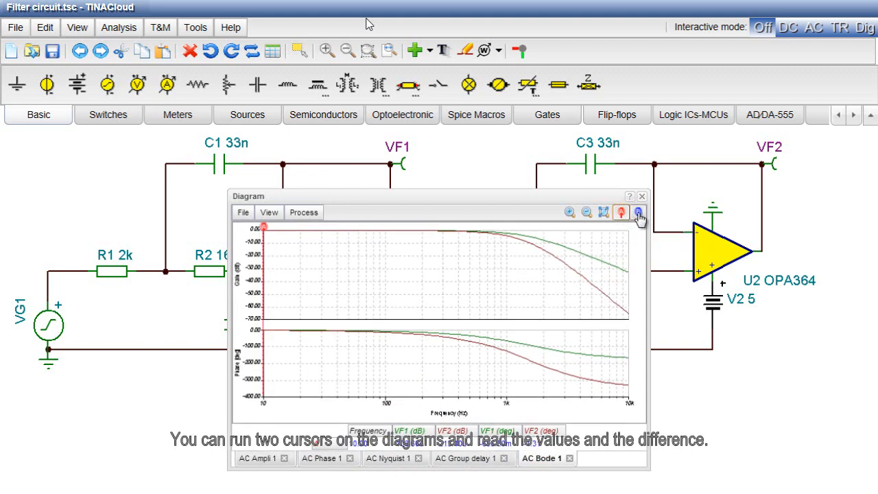
left_click(636, 214)
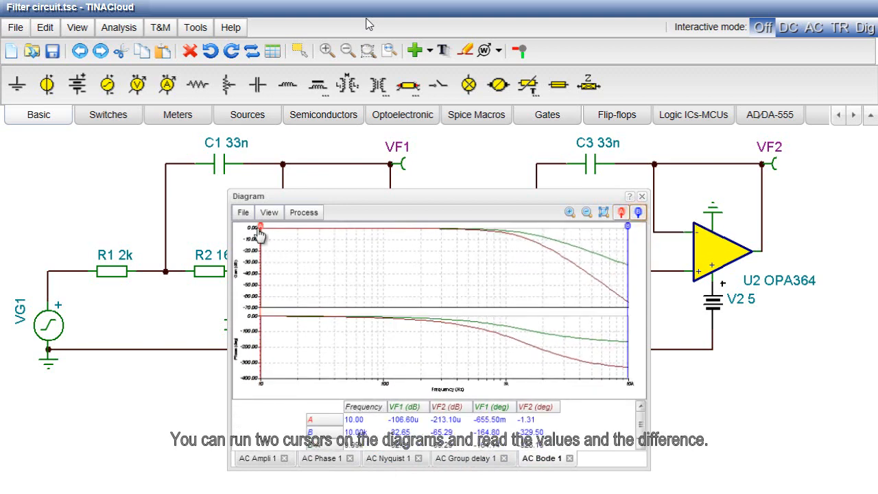
left_click_drag(259, 233, 447, 262)
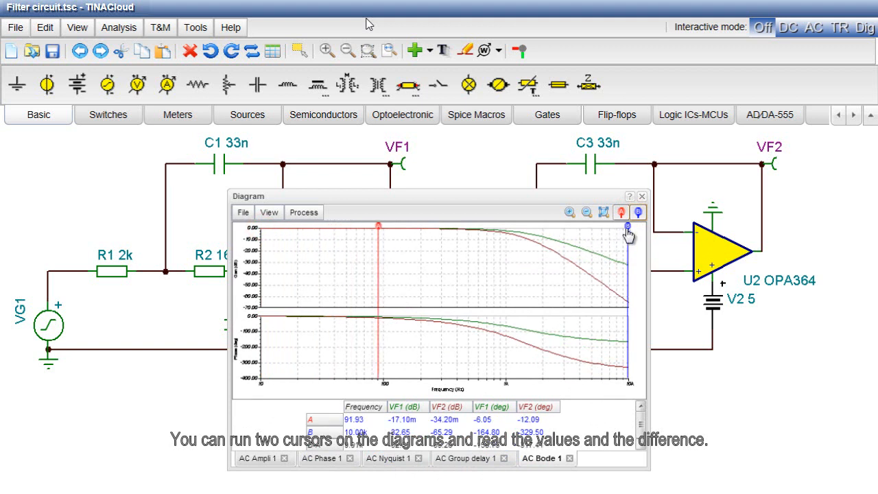
left_click_drag(626, 230, 582, 229)
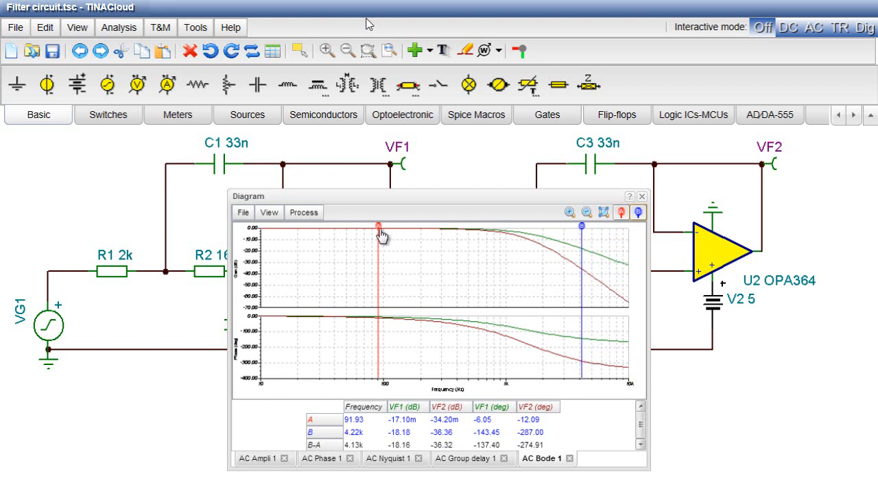
left_click_drag(379, 227, 498, 249)
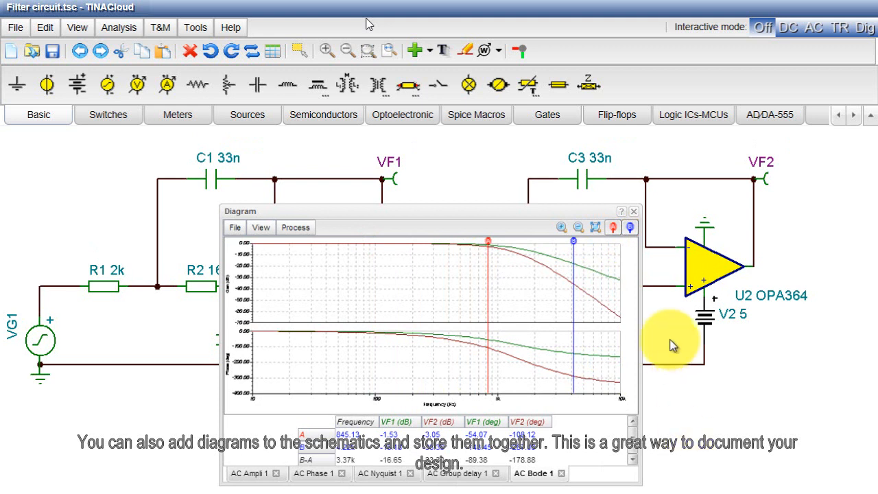
left_click(635, 216)
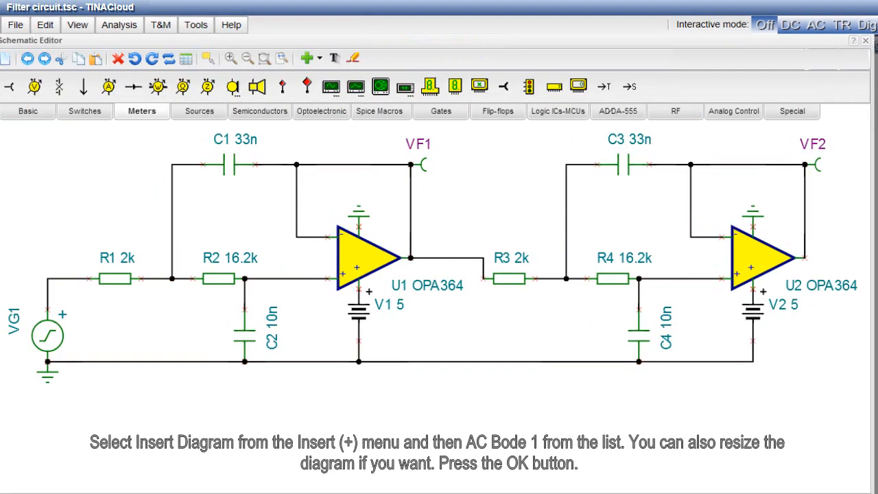
Step: Insert the AC Bode 1 diagram, 585 wide and 322 high, into the schematic below the circuit's ground line
left_click(308, 58)
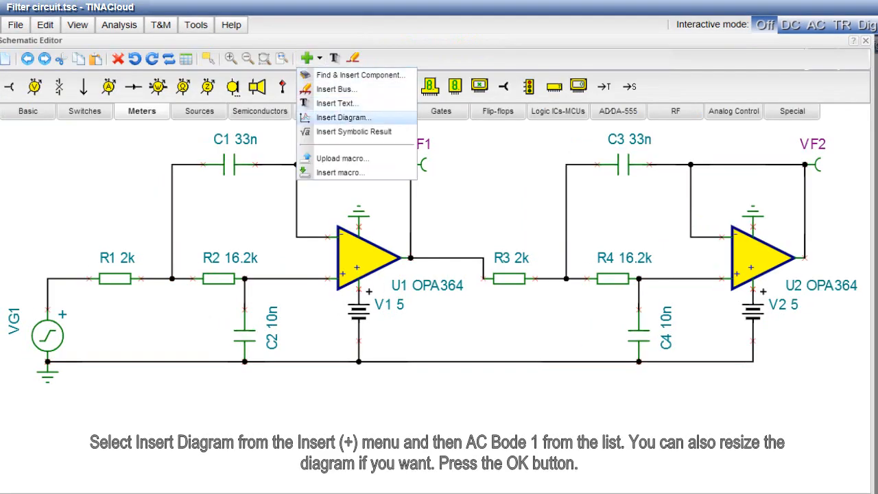
left_click(343, 117)
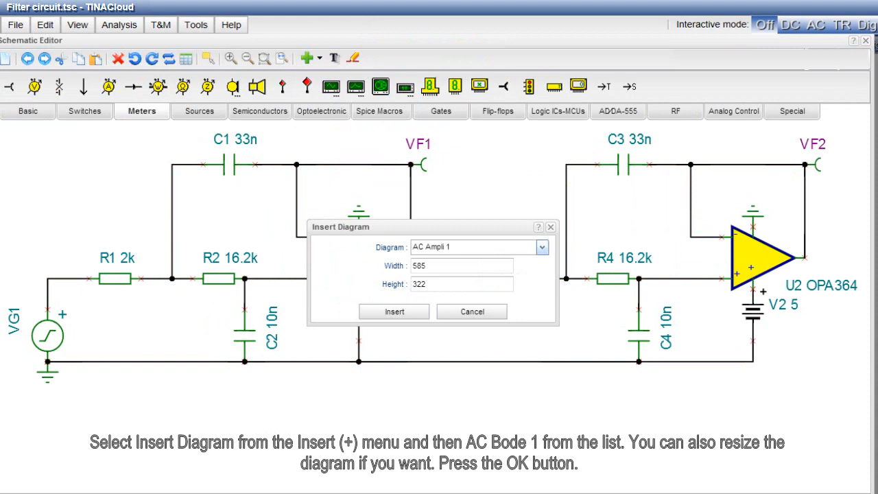
left_click(542, 247)
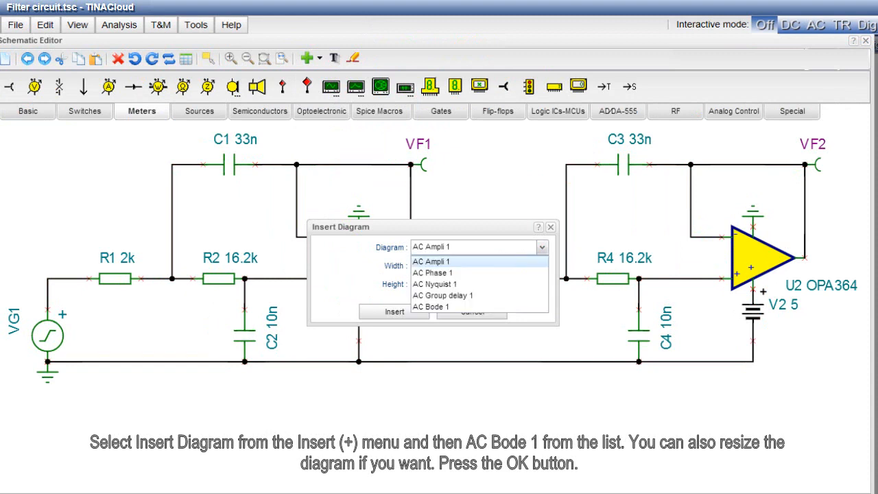
left_click(453, 308)
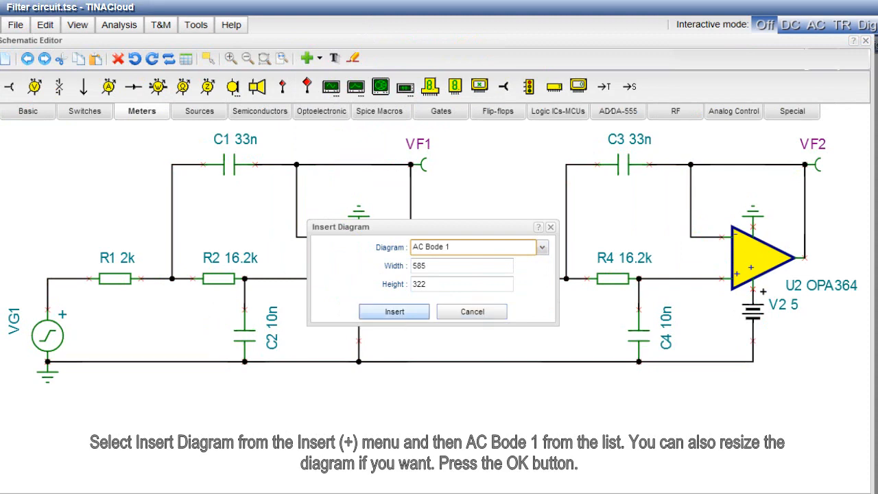
left_click(397, 297)
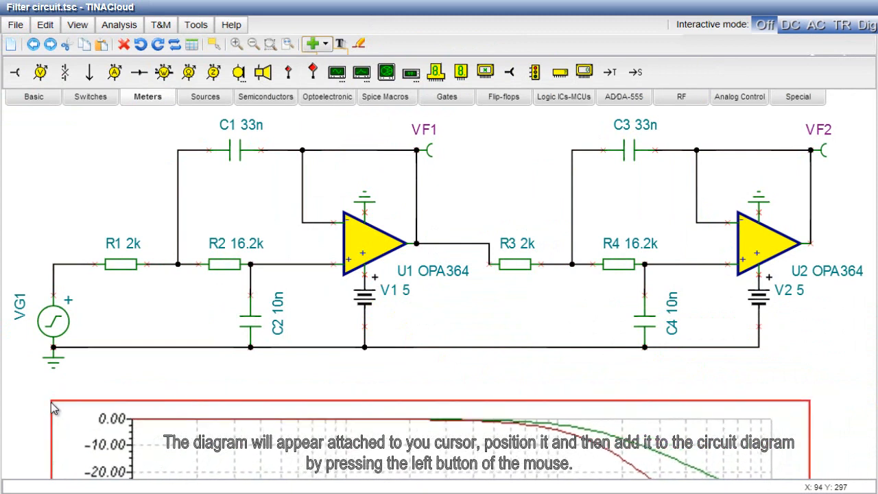
left_click(56, 410)
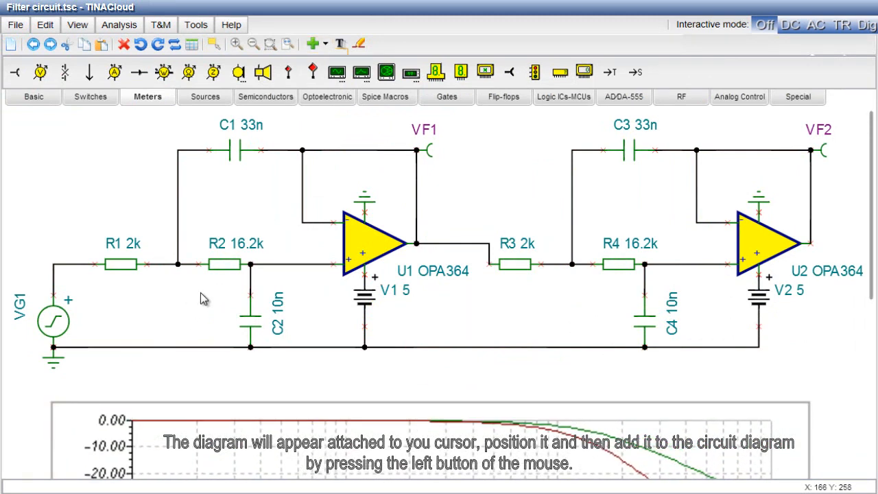
Step: Add a text label "VF1" just above the green gain curve in the inserted Bode diagram
left_click(286, 47)
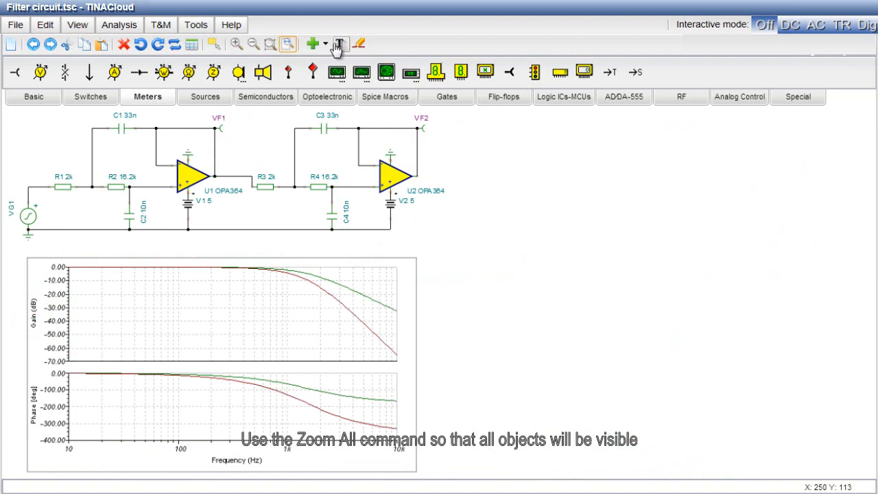
left_click(337, 44)
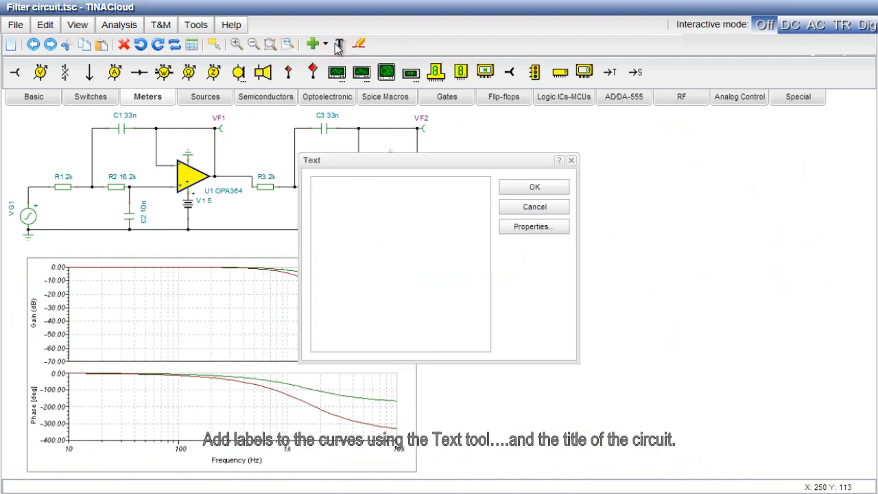
left_click(376, 197)
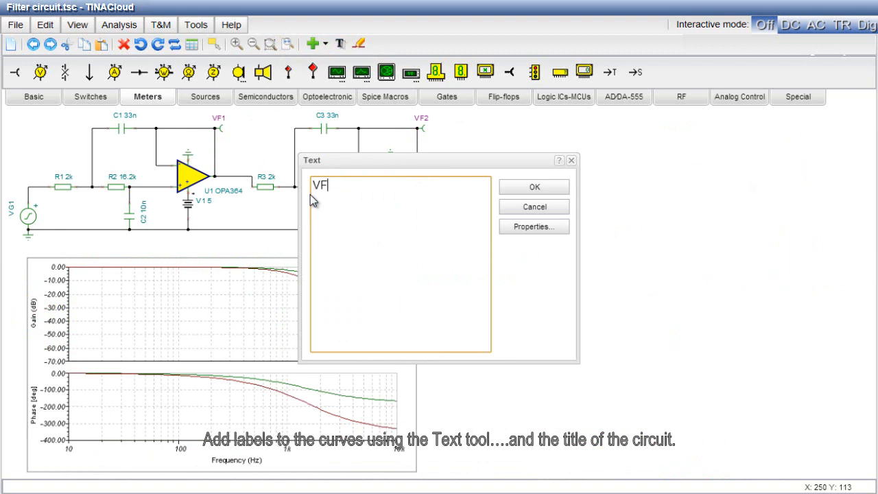
left_click(526, 191)
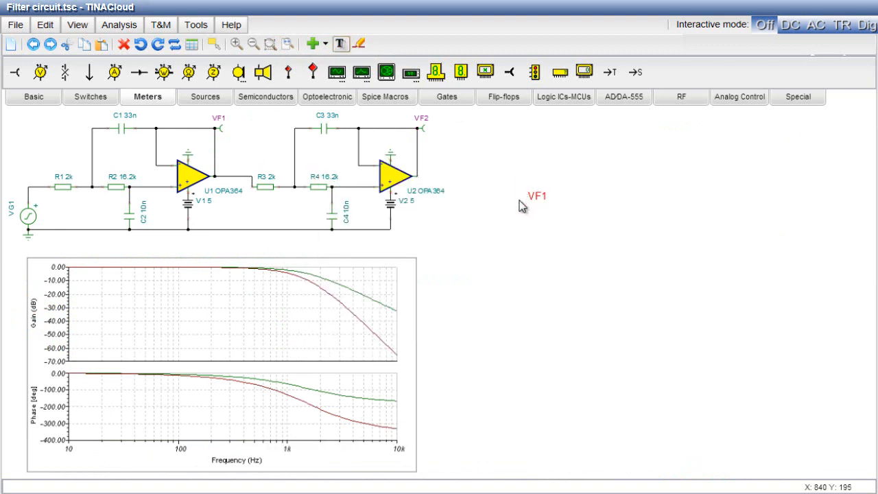
left_click(362, 277)
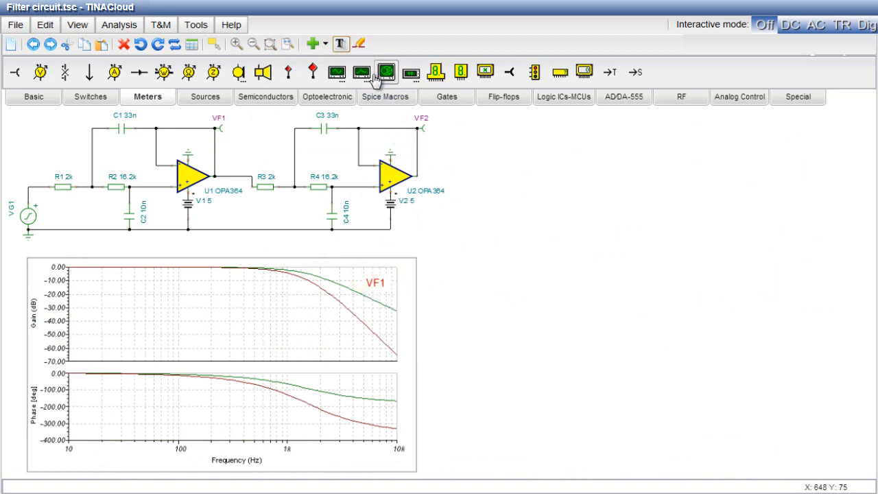
Step: Add a text label "VF2" just below the red gain curve in the inserted Bode diagram
left_click(339, 45)
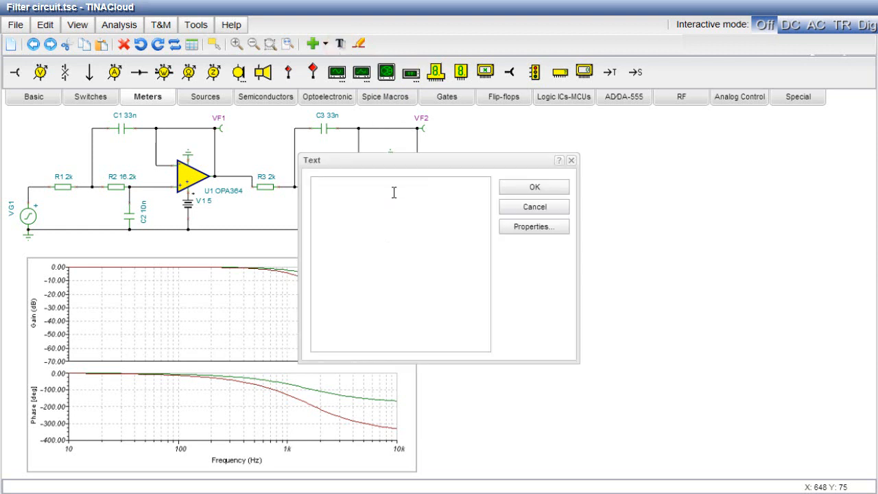
left_click(394, 192)
type("V")
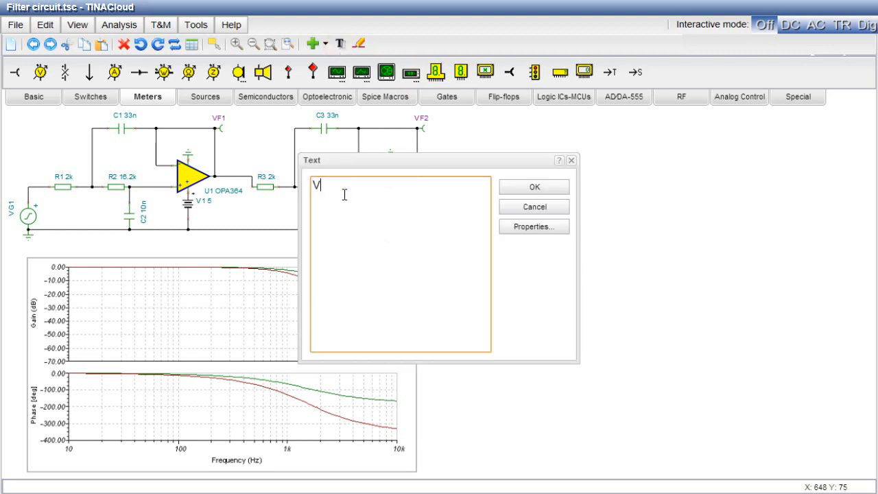
type("F2")
left_click(516, 192)
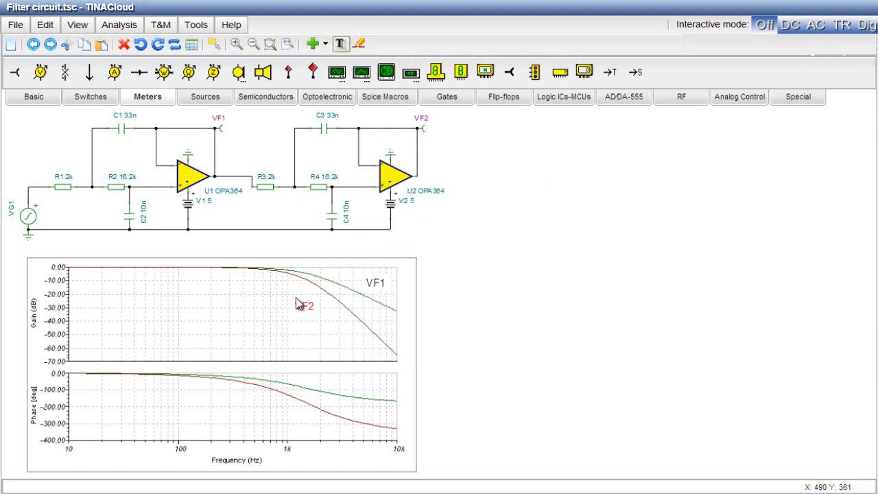
left_click(299, 296)
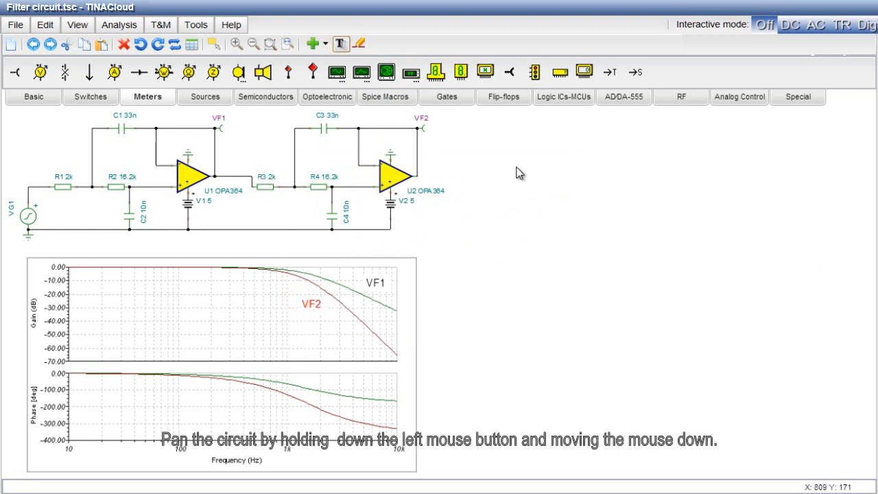
Step: Make room above the circuit for a title and start a new text with font size 18
left_click_drag(520, 173, 531, 227)
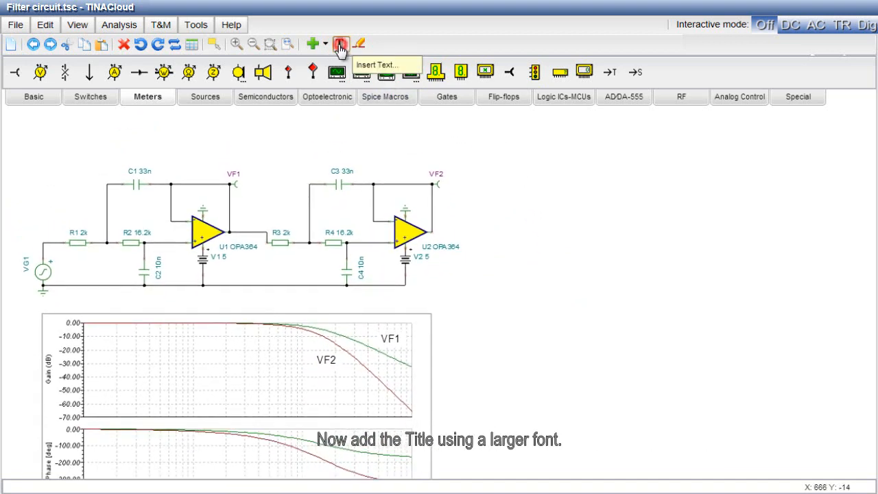
left_click(339, 43)
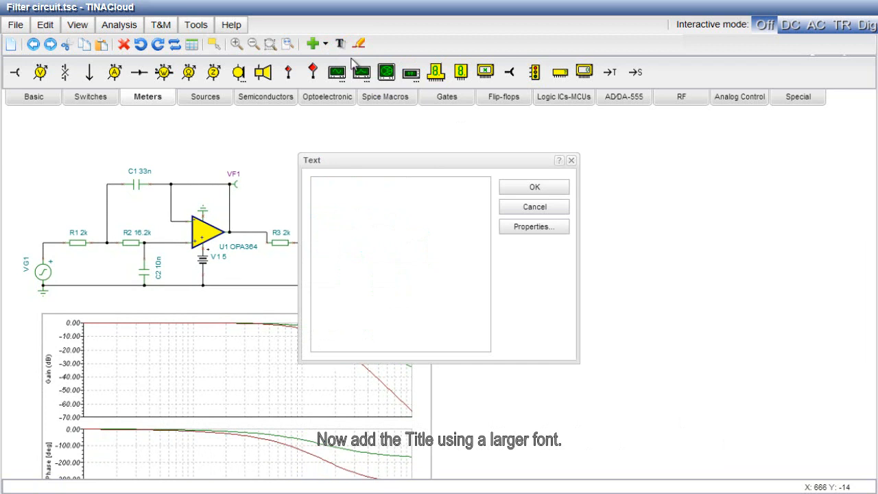
left_click(534, 227)
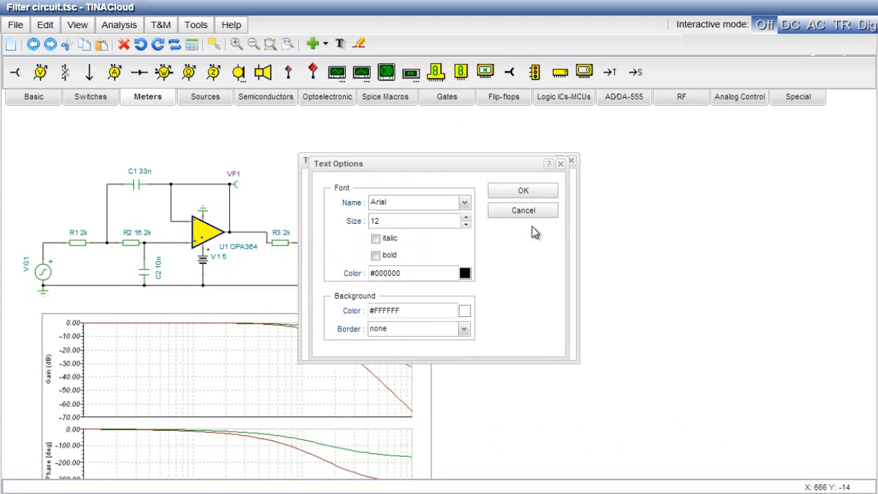
left_click(466, 218)
left_click(465, 217)
left_click(466, 217)
left_click(465, 218)
left_click(466, 217)
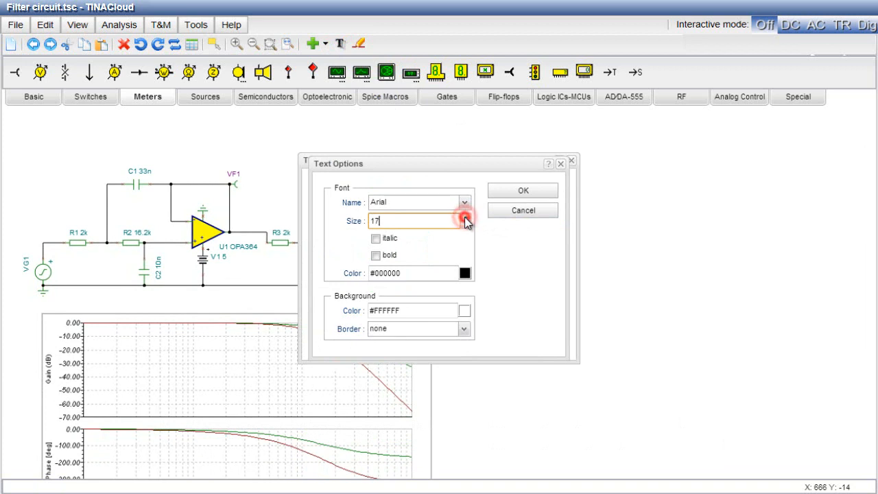
left_click(466, 217)
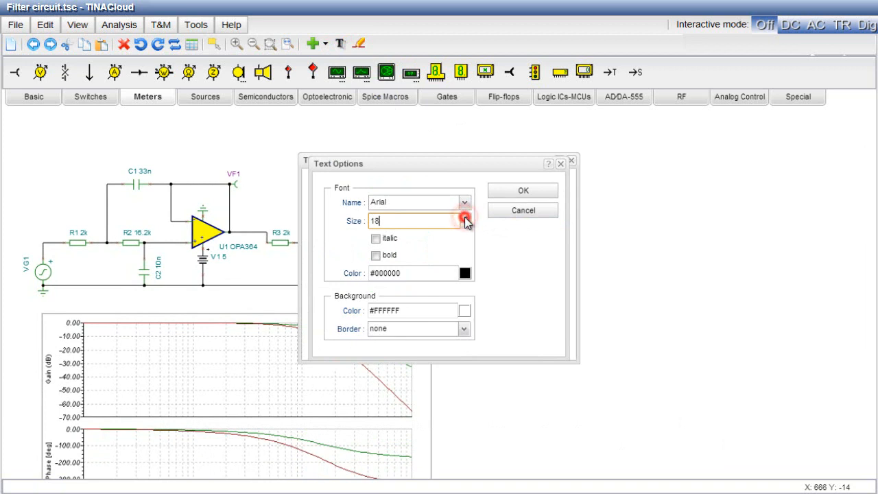
left_click(508, 190)
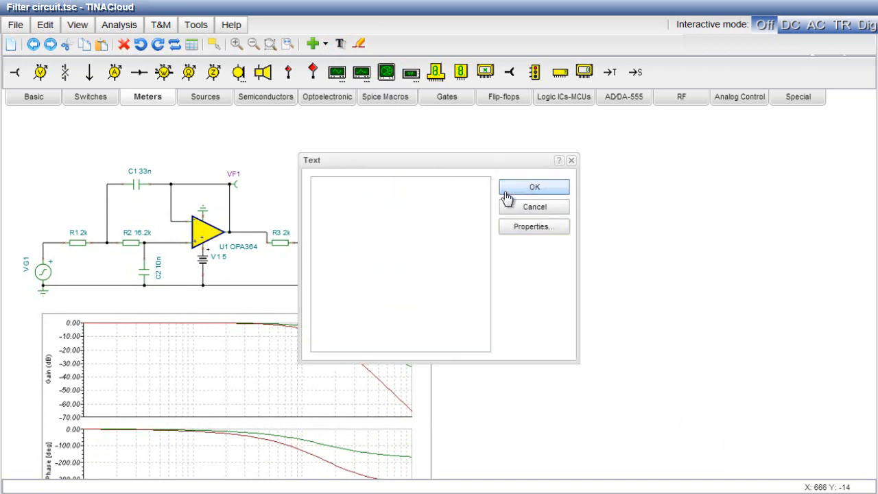
Step: Enter "Filter Circuit" as the title text and place it above the circuit, between C1 and C3
left_click(416, 198)
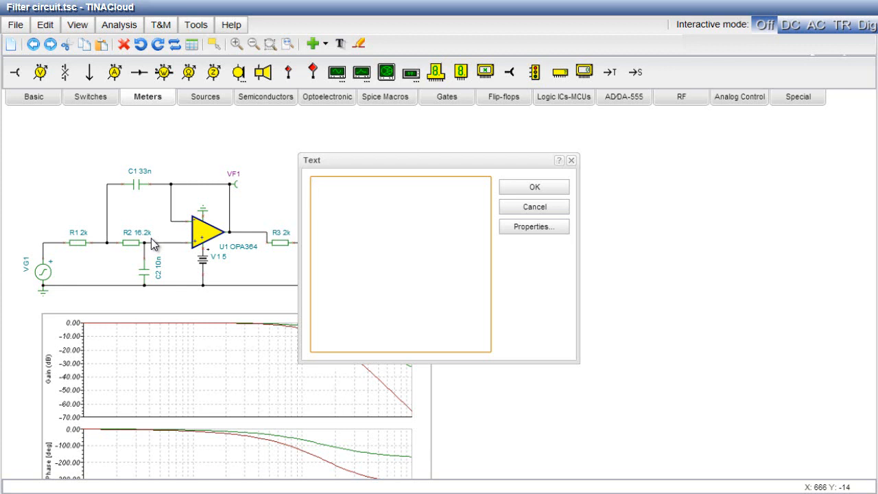
type("Filter Circuit")
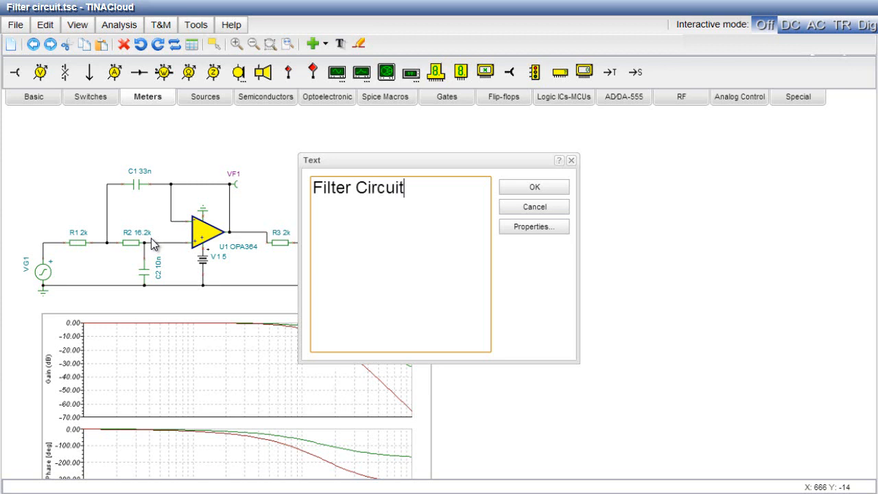
left_click(532, 188)
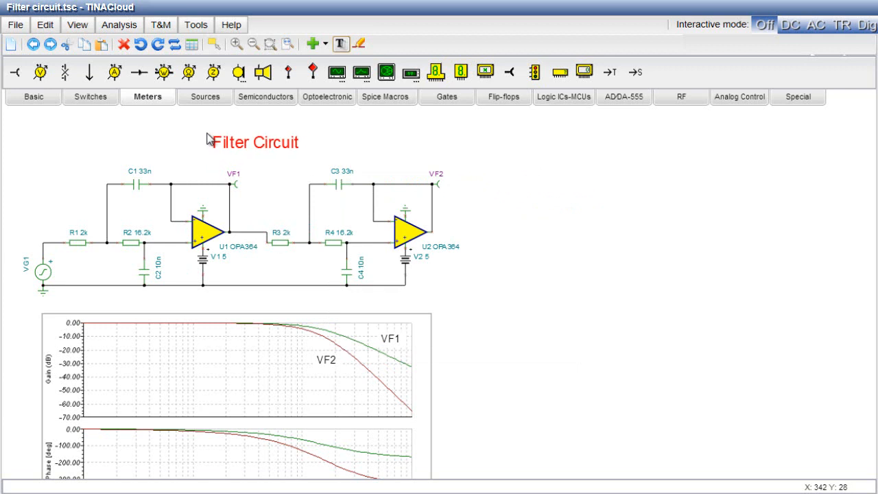
left_click(212, 137)
left_click(379, 141)
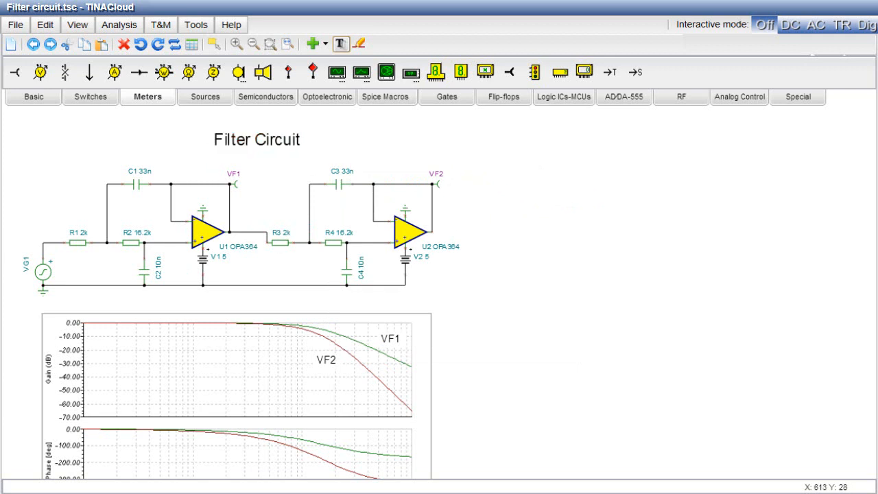